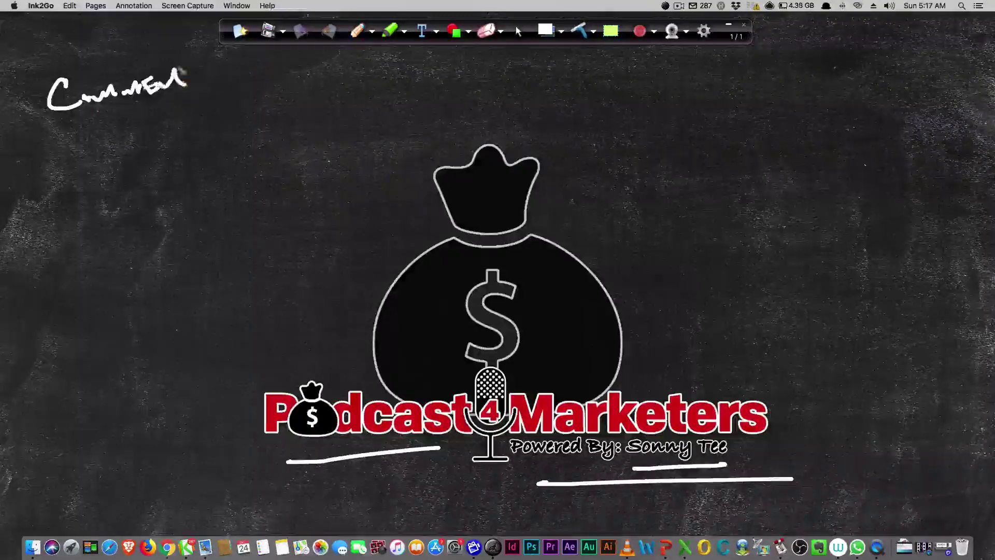
Step: With the pencil, underline the chalkboard word, write LIKE beneath, loop around it, and add an S
drag(233, 103, 41, 150)
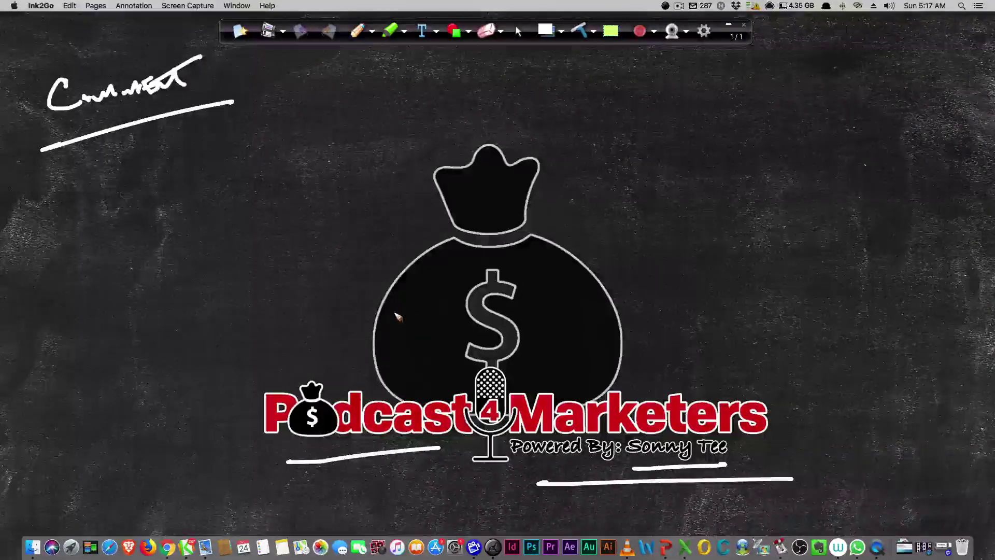
mouse_move(58, 210)
mouse_down()
mouse_move(60, 228)
mouse_move(99, 240)
mouse_up()
mouse_move(116, 205)
mouse_down()
mouse_move(114, 232)
mouse_move(143, 220)
mouse_move(155, 200)
mouse_move(155, 209)
mouse_up()
mouse_move(70, 185)
mouse_down()
mouse_move(21, 203)
mouse_move(96, 257)
mouse_up()
drag(78, 170, 146, 265)
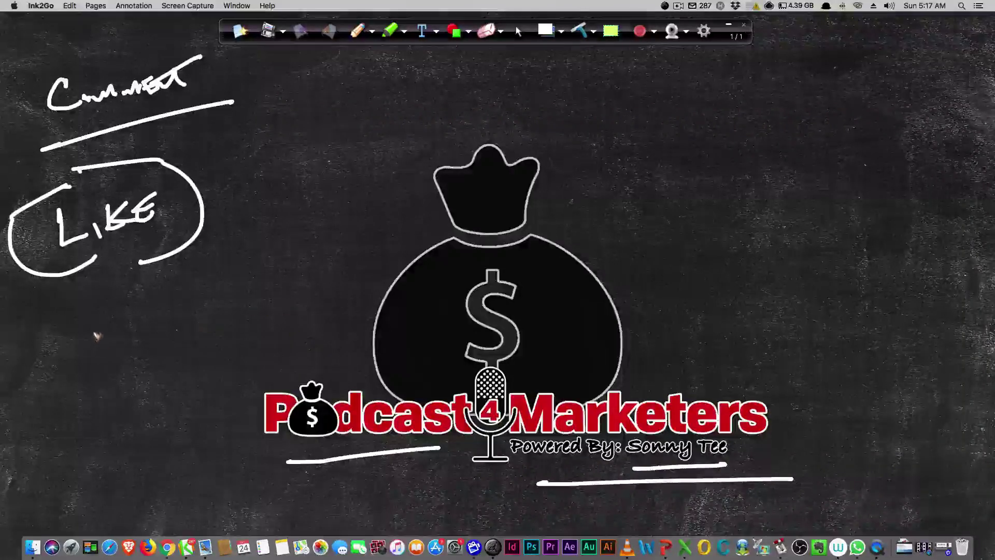
mouse_move(96, 328)
mouse_down()
mouse_move(96, 359)
mouse_move(186, 321)
mouse_up()
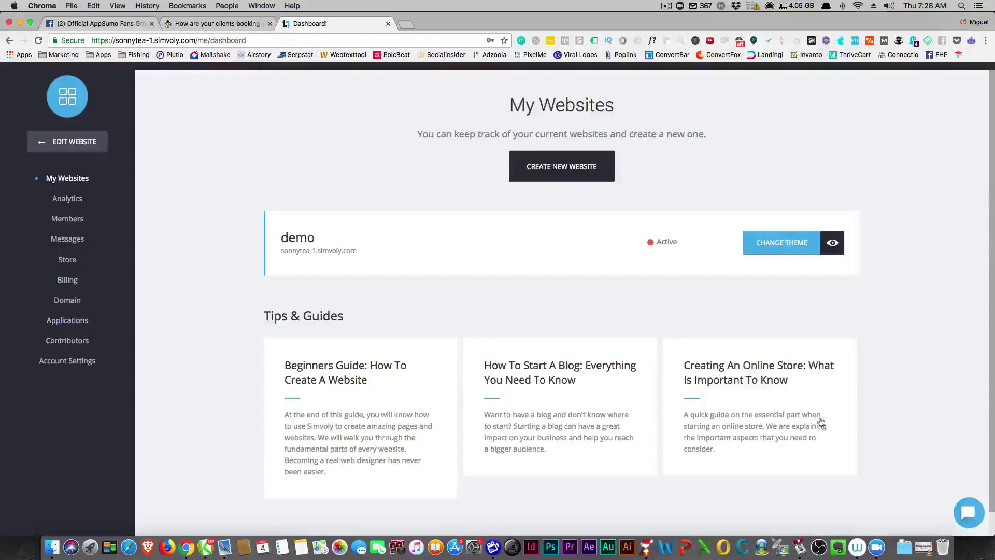
Step: Open and dismiss the support chat, then go to the demo site's Website Analytics page
click(964, 520)
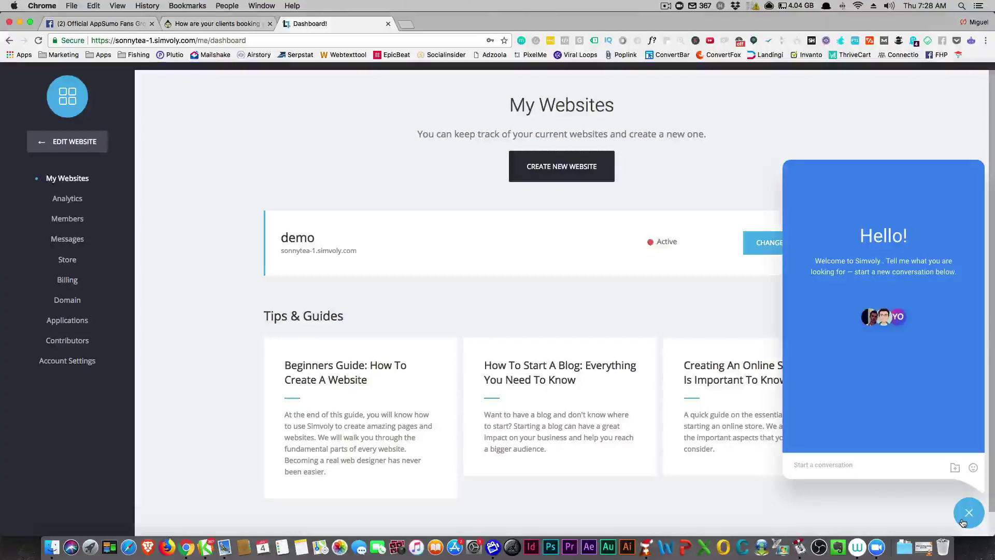
click(967, 513)
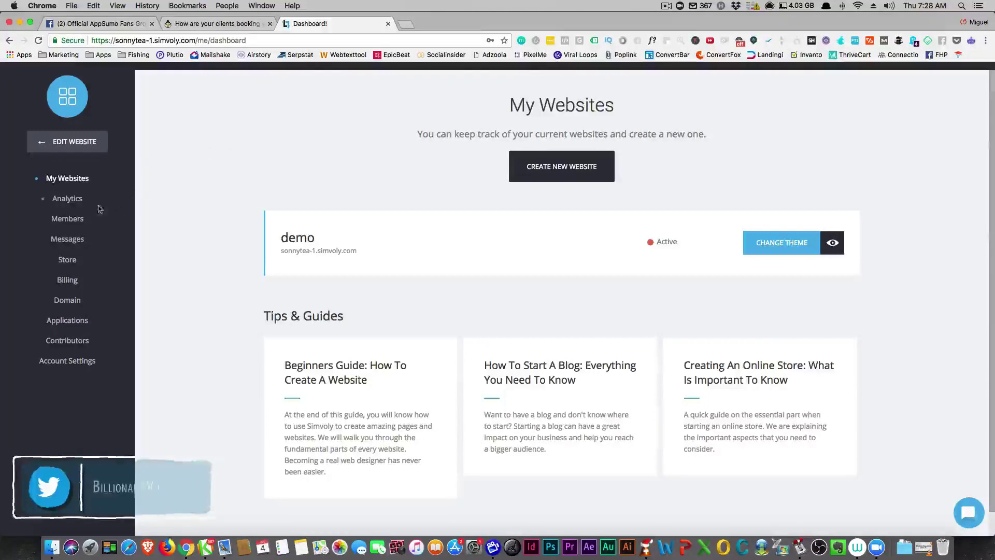
click(73, 198)
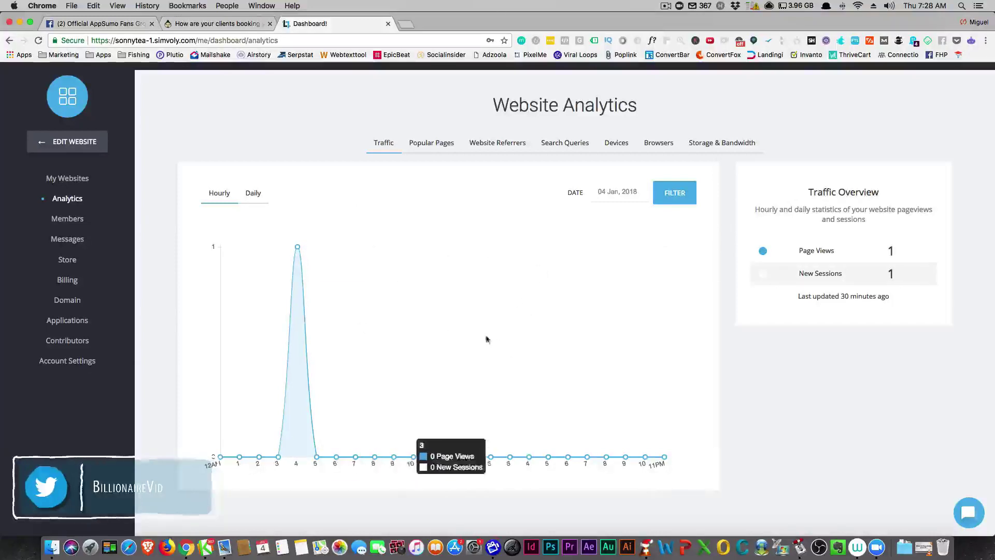
Step: Browse the Popular Pages, Referrers, Search Queries, Devices, Browsers and Storage reports, then open Members
click(441, 148)
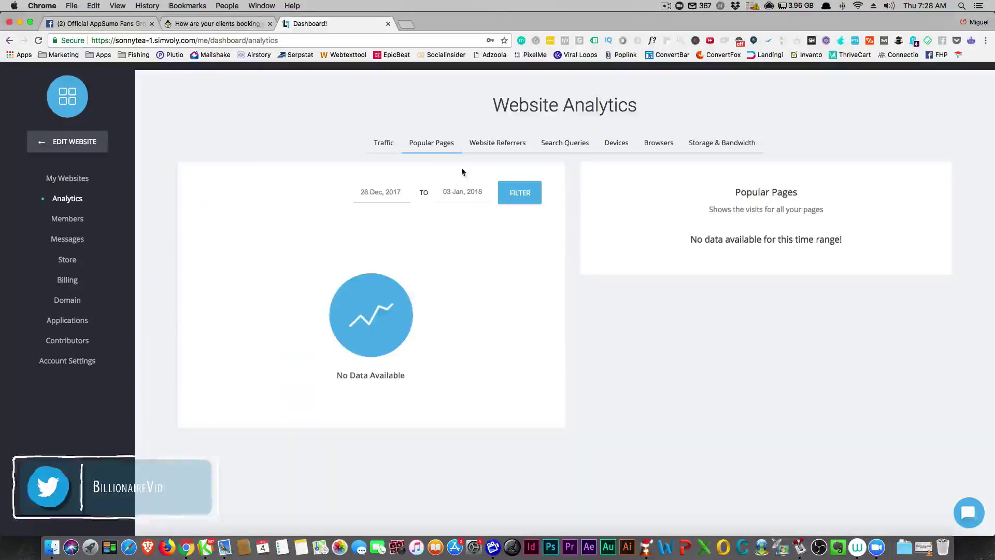
click(516, 151)
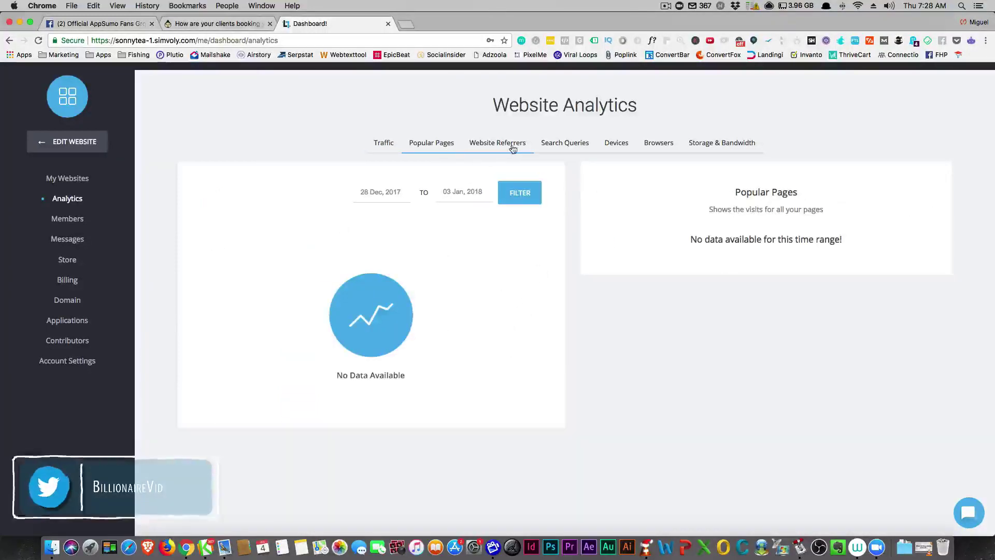
click(566, 149)
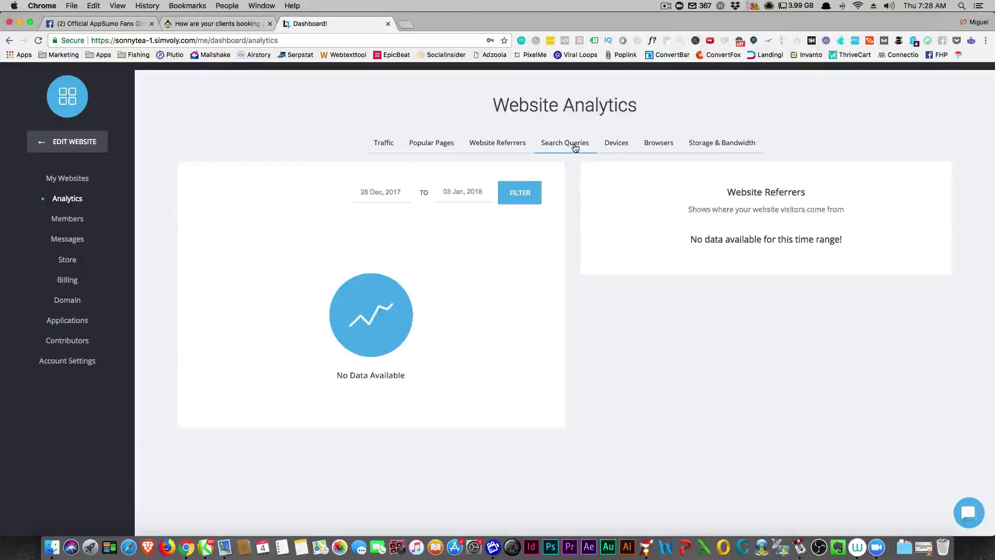
click(627, 146)
click(662, 147)
click(714, 147)
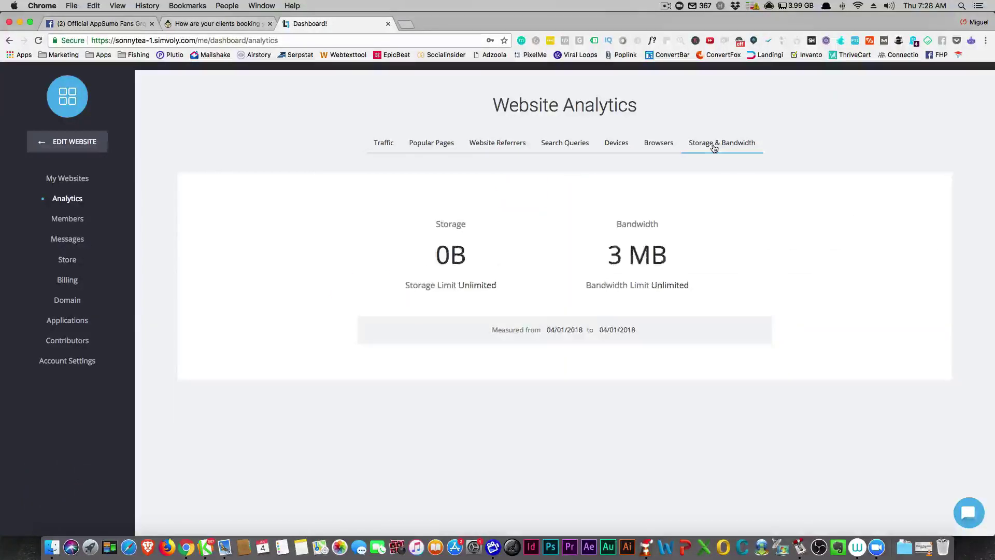
click(383, 144)
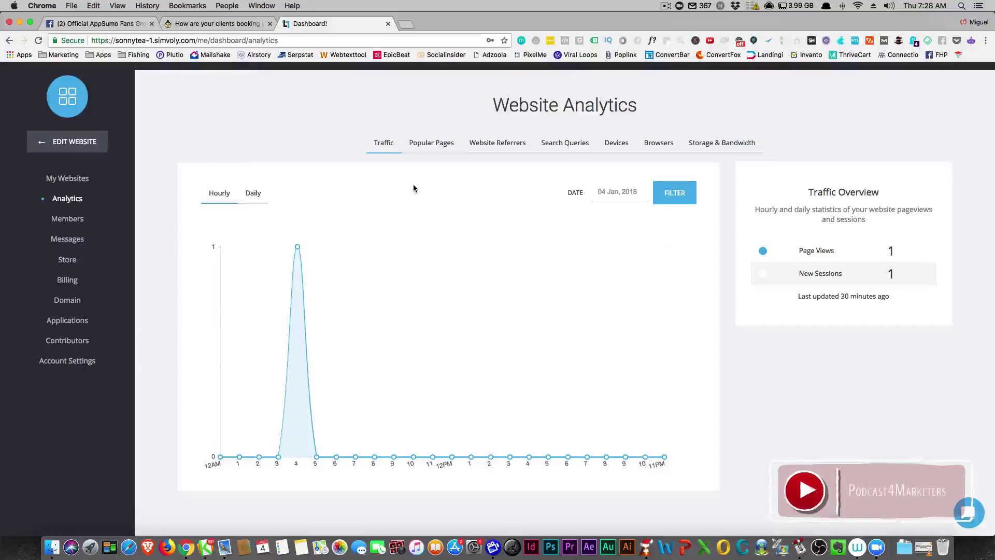
click(65, 220)
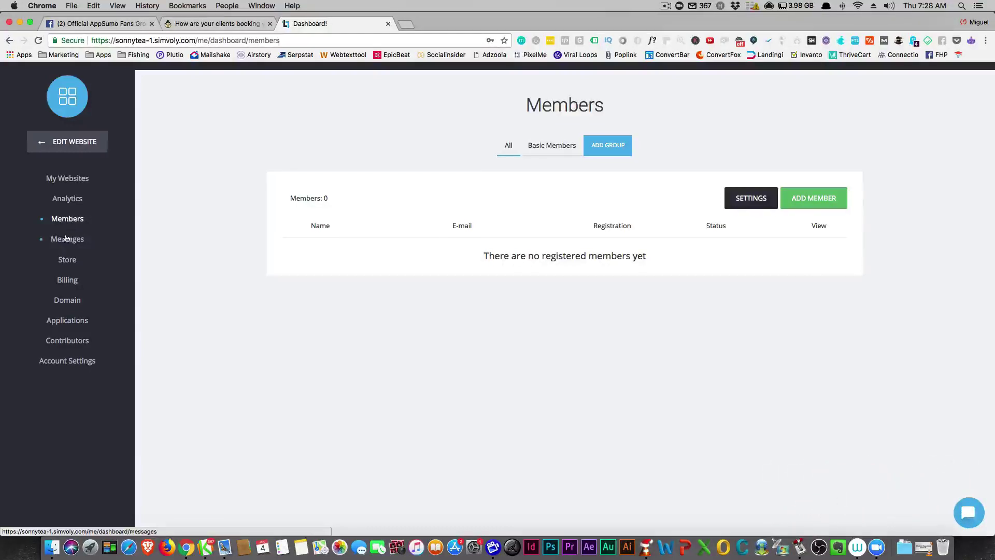
Step: View the empty Leads and Messages inbox, then switch to the Online Store Dashboard
click(66, 238)
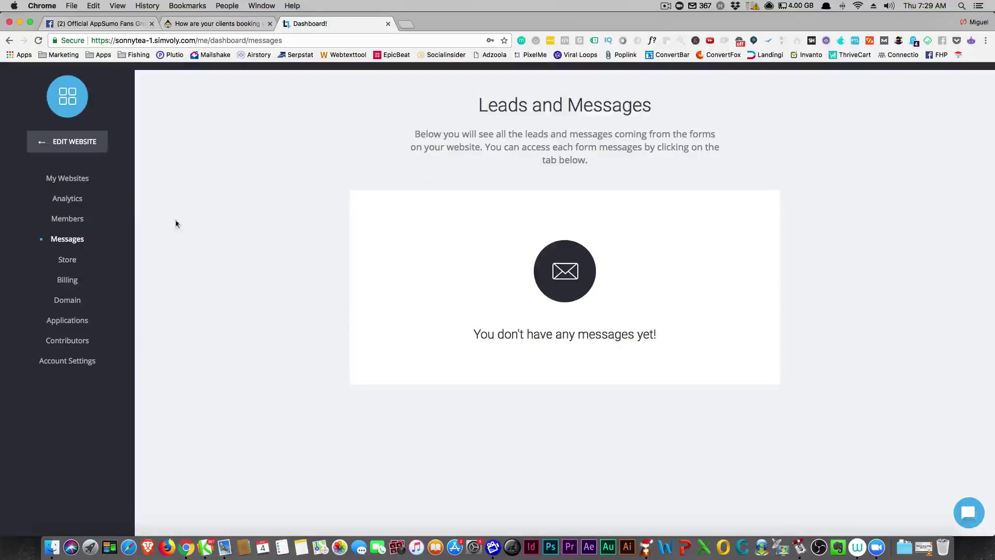
click(75, 263)
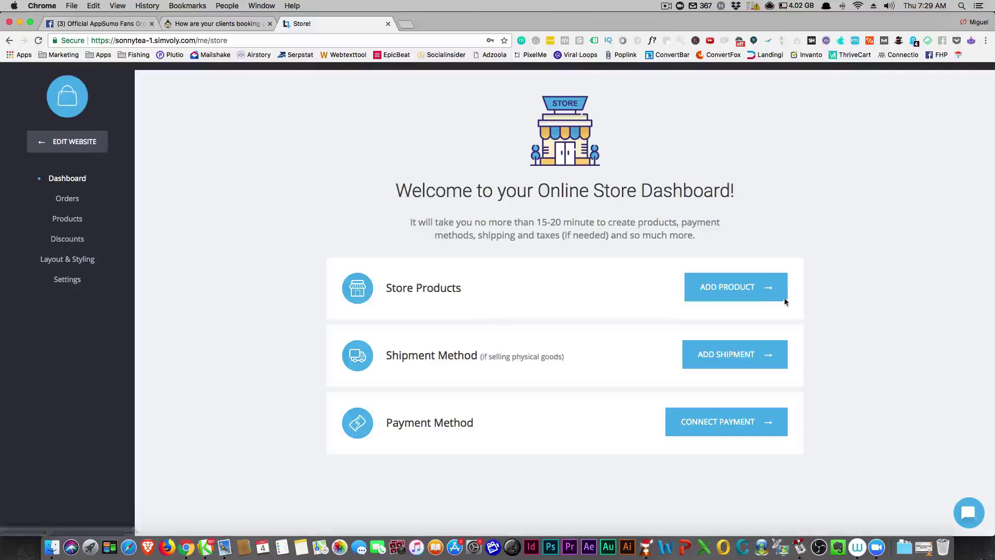
Step: Look through the store's Products, Orders and Discounts, then scroll through Layout & Styling settings
click(68, 218)
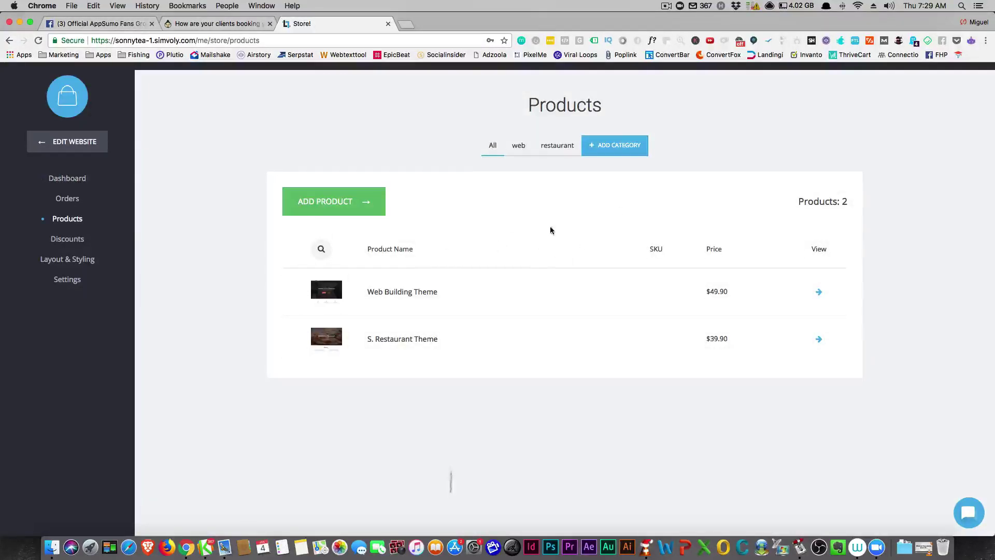
click(62, 201)
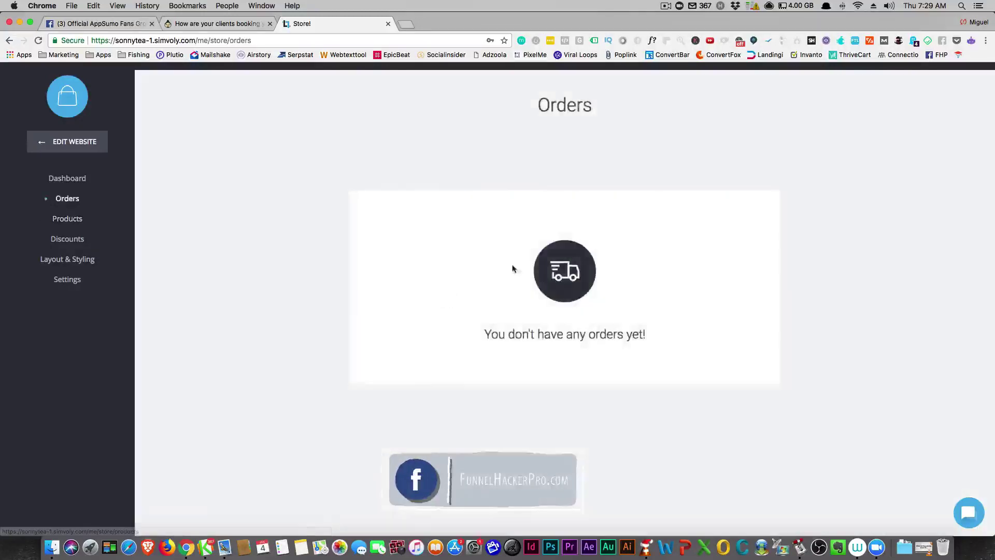
click(56, 238)
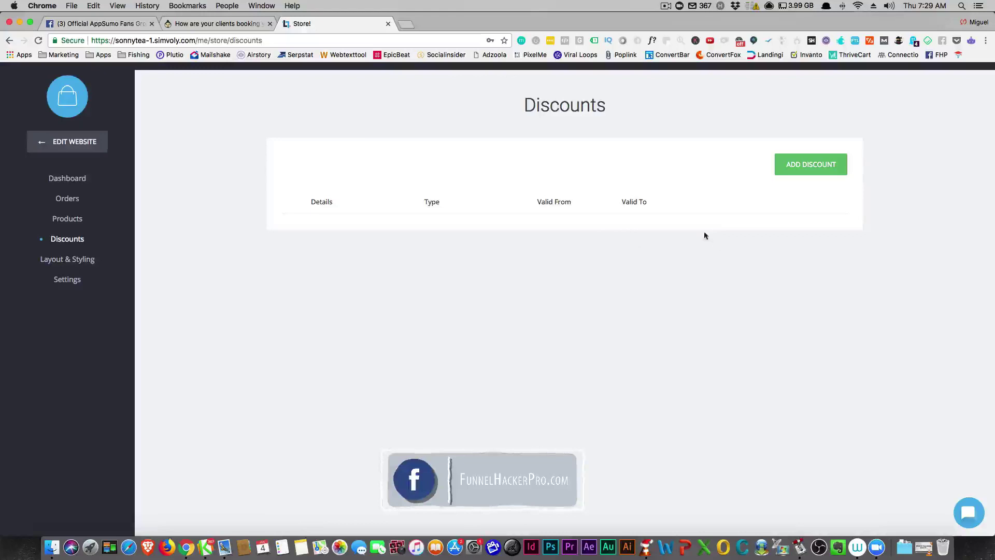
click(69, 261)
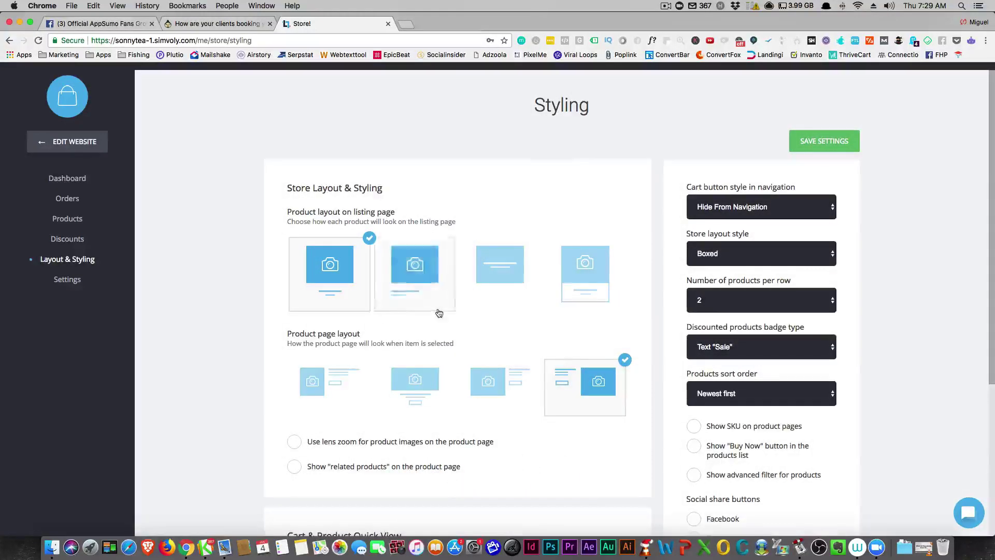
scroll(437, 313, down, 1)
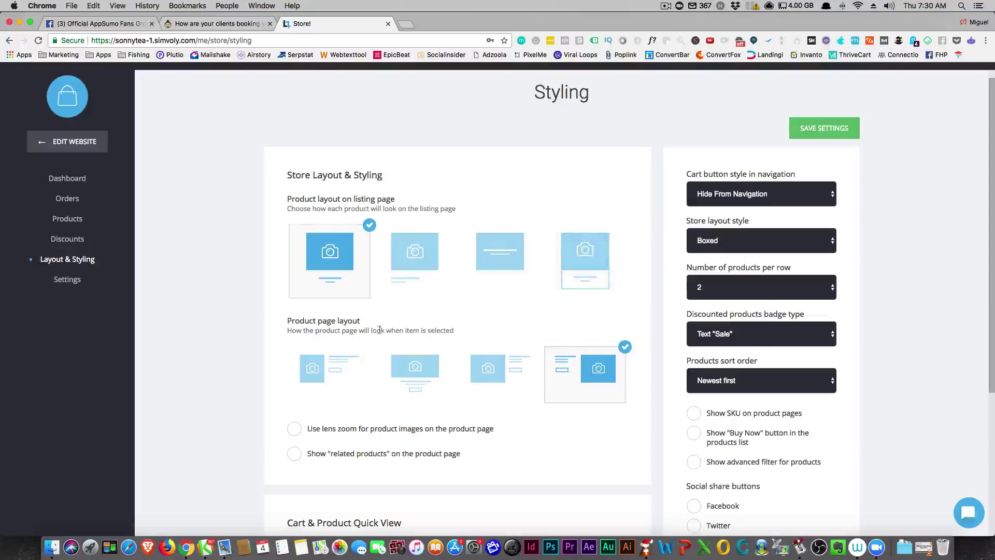
scroll(380, 327, down, 5)
scroll(376, 326, up, 5)
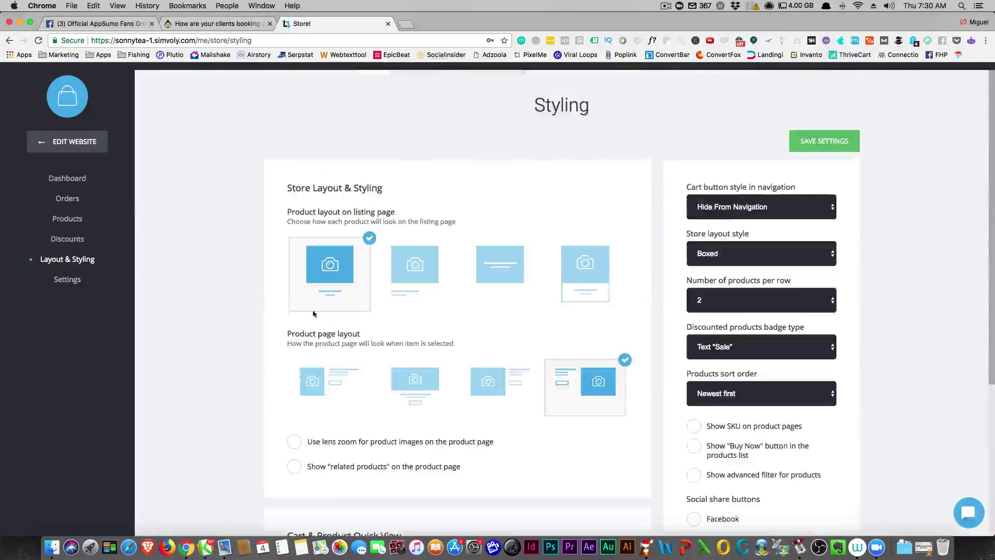
Step: In General store settings, keep United States Dollars as currency and kilograms as weight unit
click(72, 283)
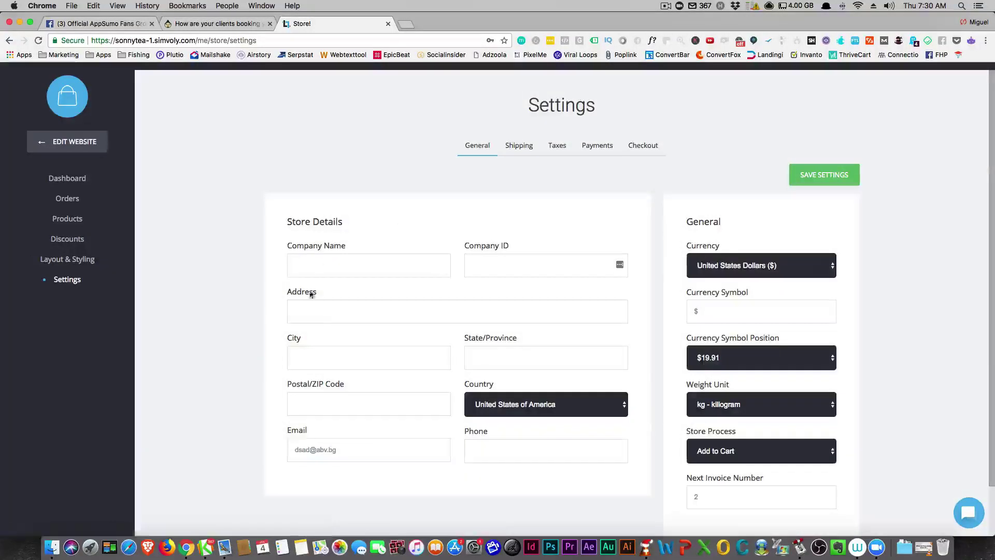
scroll(399, 288, down, 2)
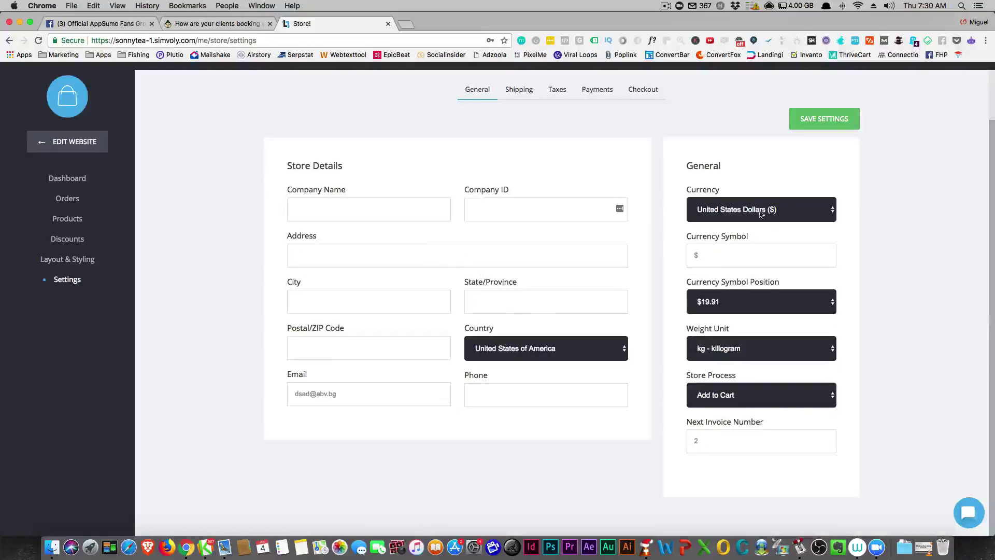
click(761, 214)
click(889, 239)
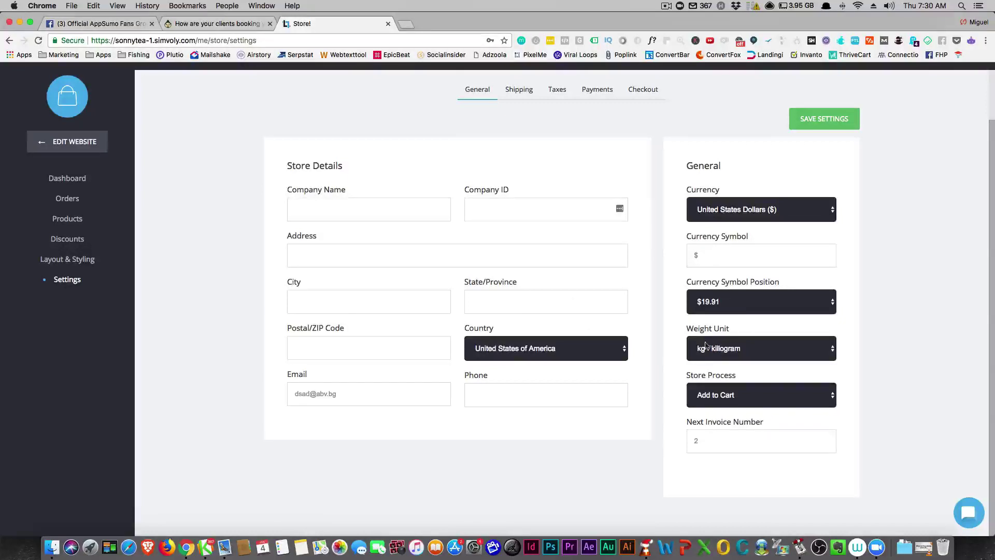
click(737, 355)
click(881, 356)
Step: Review the Shipping and Payments tabs, then scroll through the Checkout tab's sections
click(528, 94)
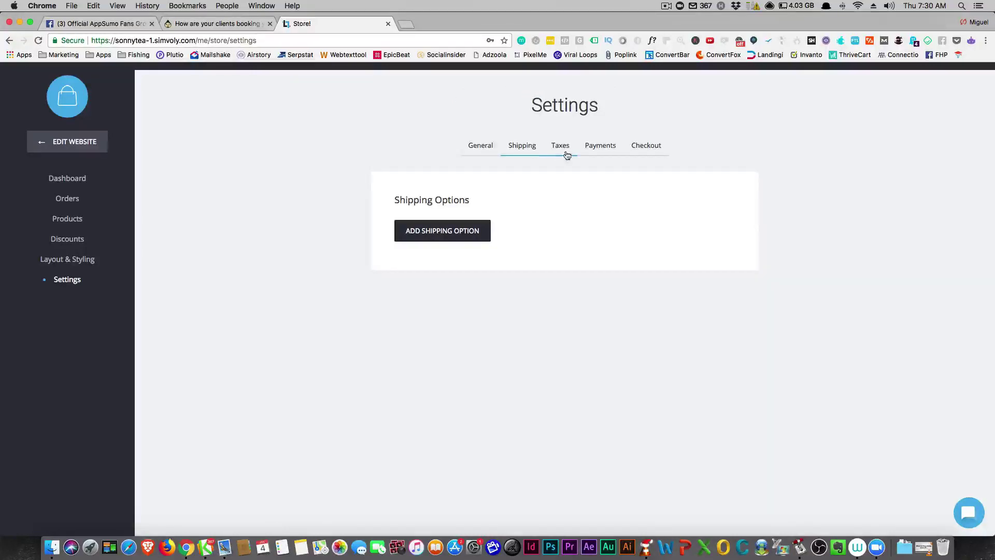
click(598, 149)
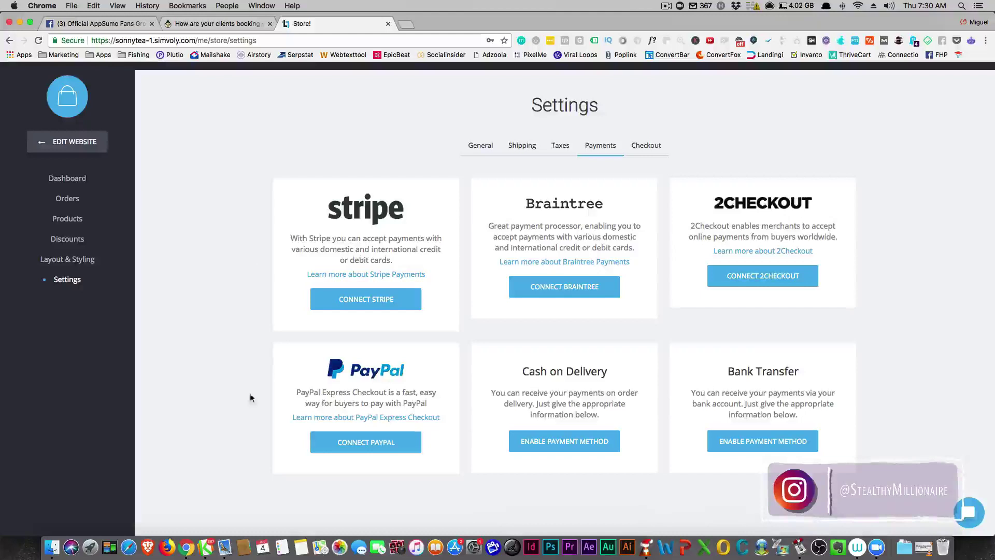
click(647, 144)
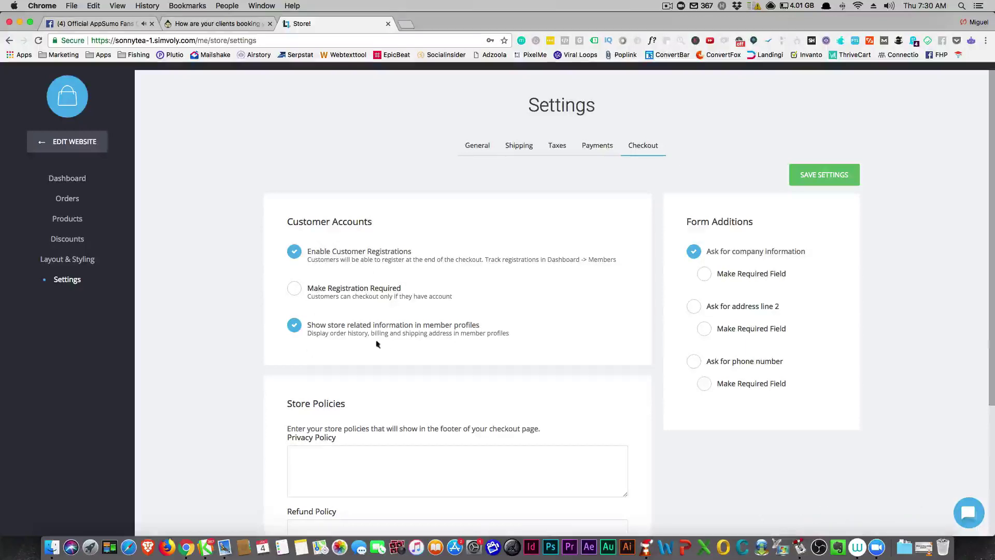
scroll(359, 345, down, 2)
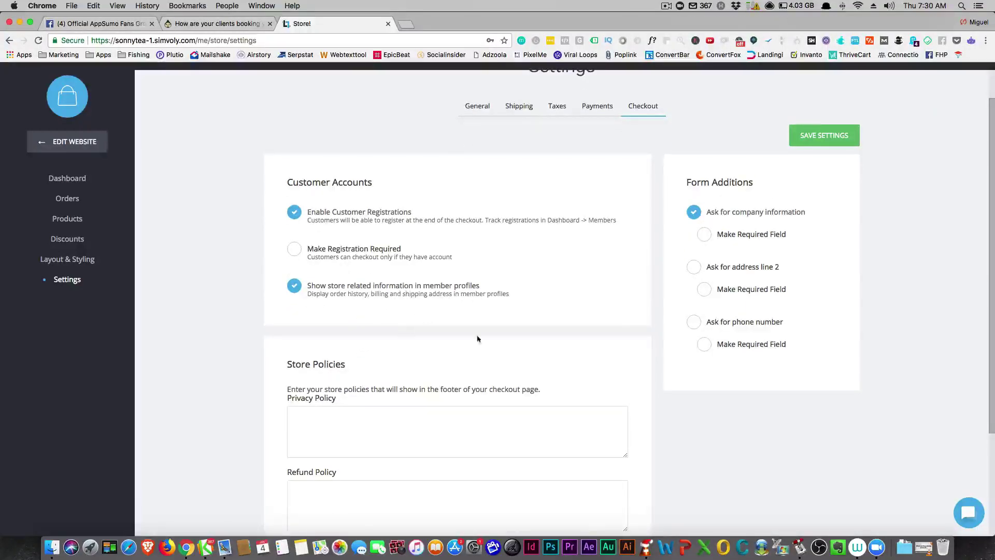
scroll(718, 327, down, 5)
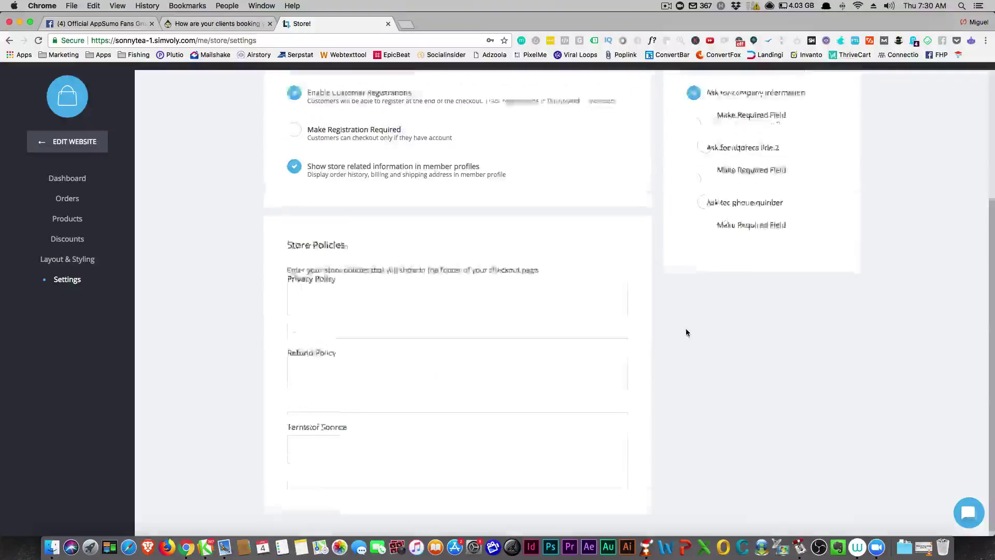
scroll(686, 332, up, 7)
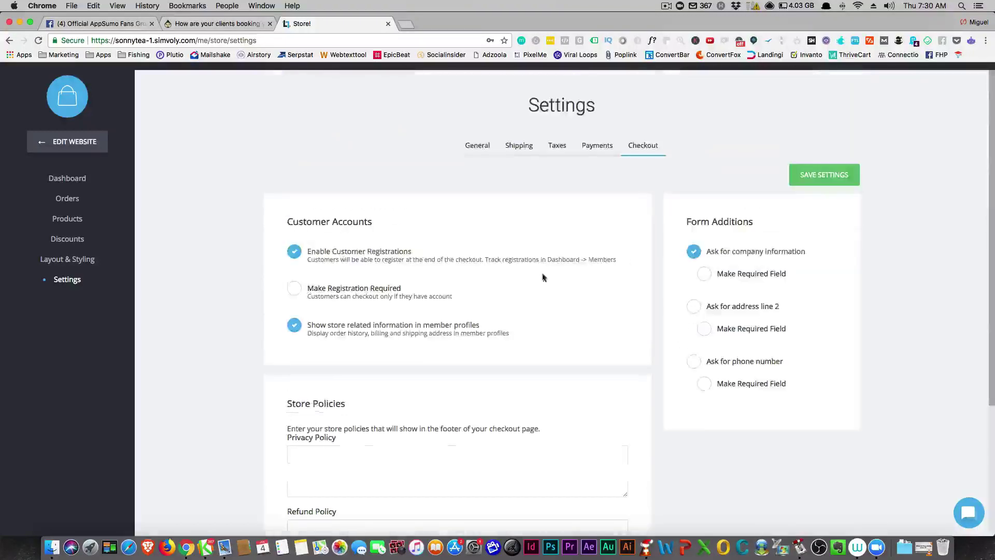
Step: Return to the Online Store Dashboard from the store sidebar
click(62, 182)
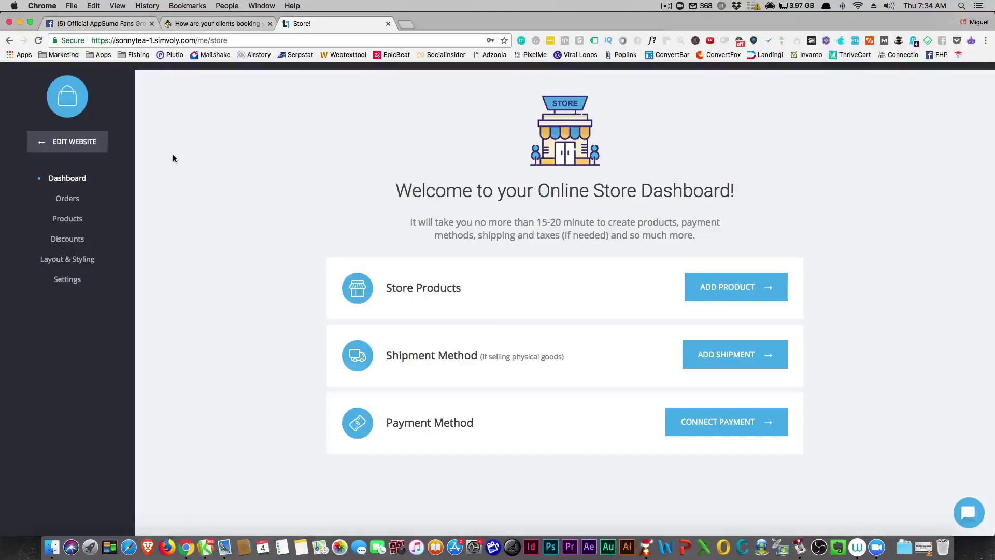
Step: Check the store's Orders and Discounts, then open the website builder via EDIT WEBSITE
click(67, 200)
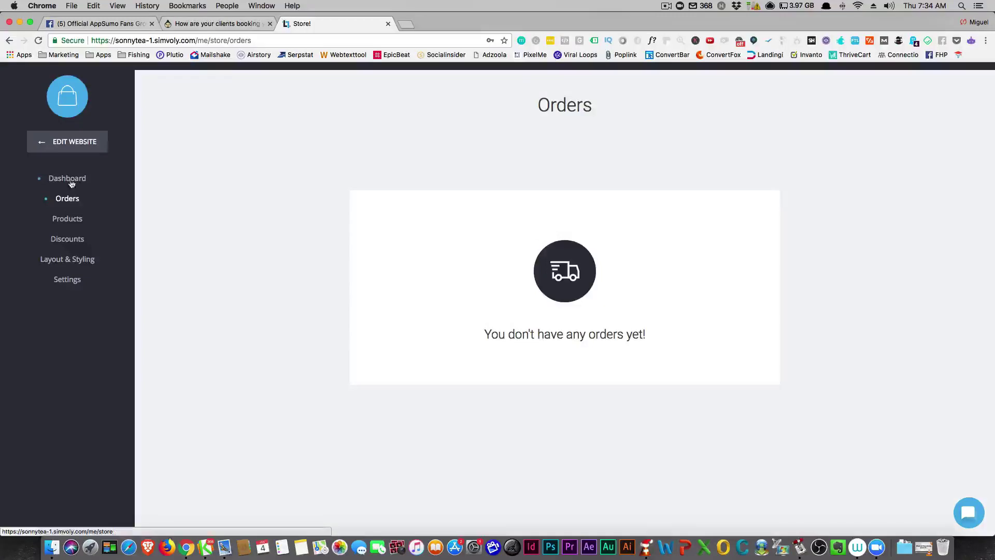
click(72, 183)
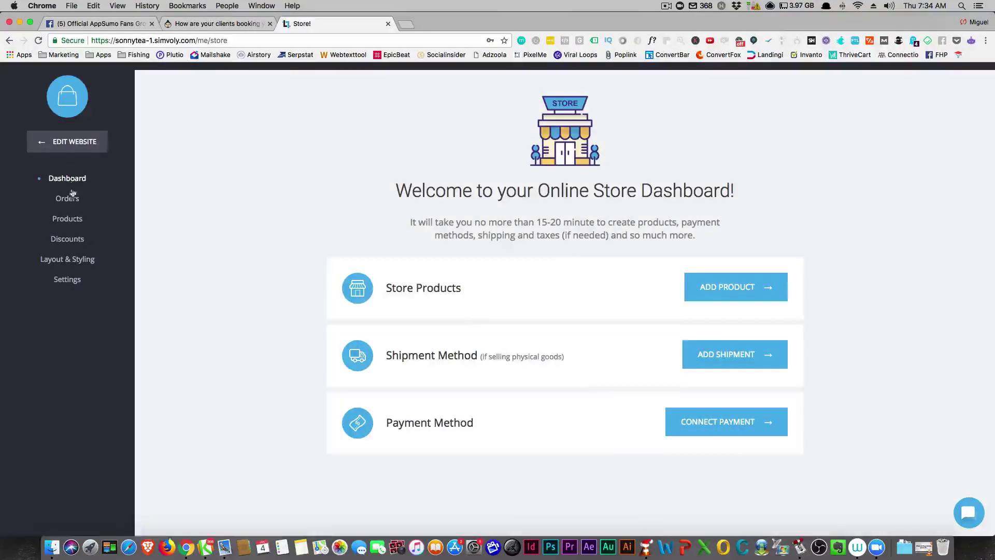
click(73, 243)
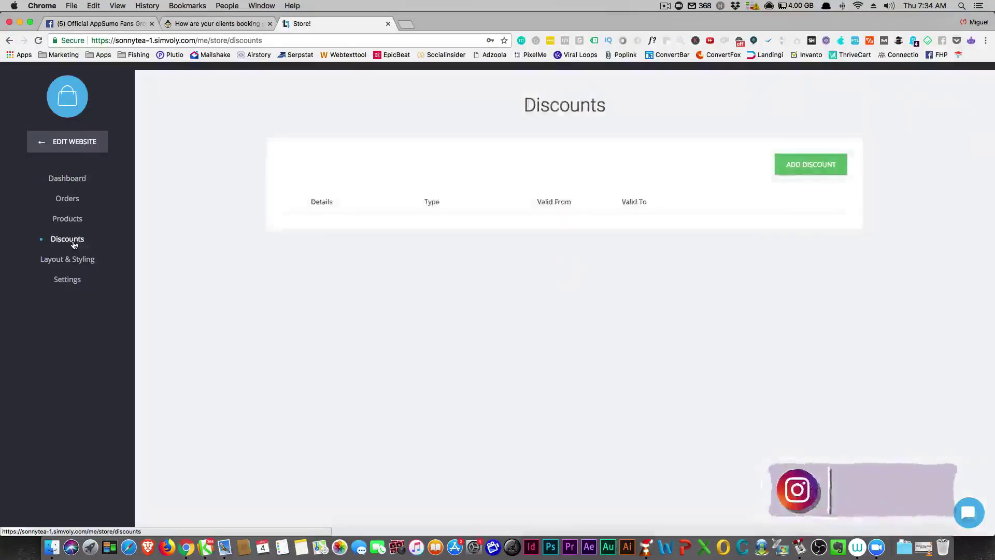
click(60, 178)
click(68, 142)
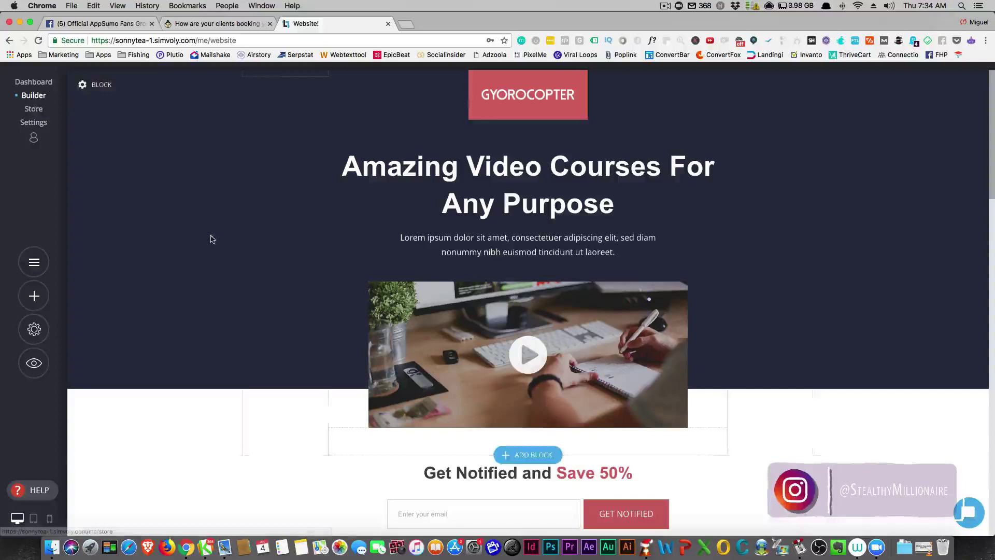
Step: Try widening the hero video and moving the 'Amazing Video Courses' heading, then select the video
drag(448, 303, 508, 311)
drag(461, 184, 485, 196)
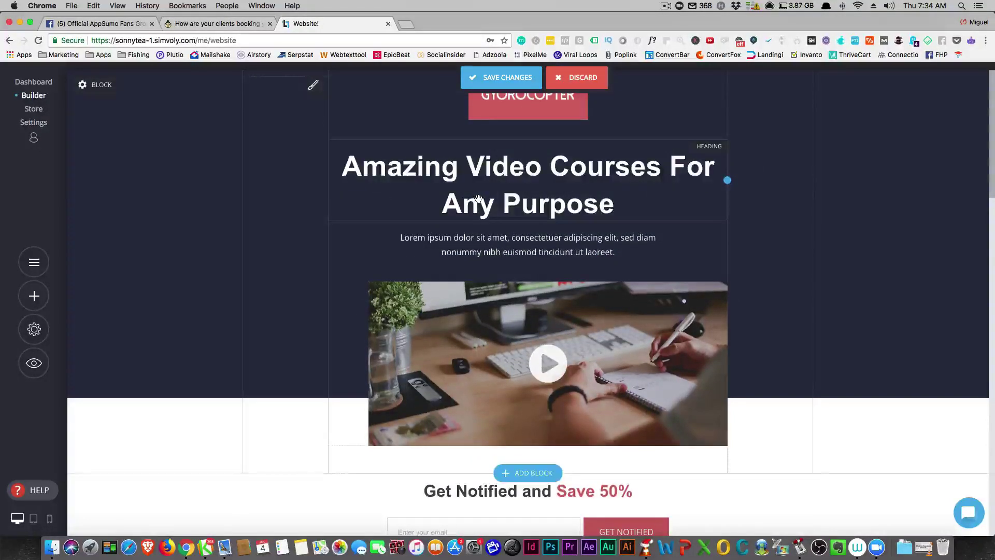
click(405, 326)
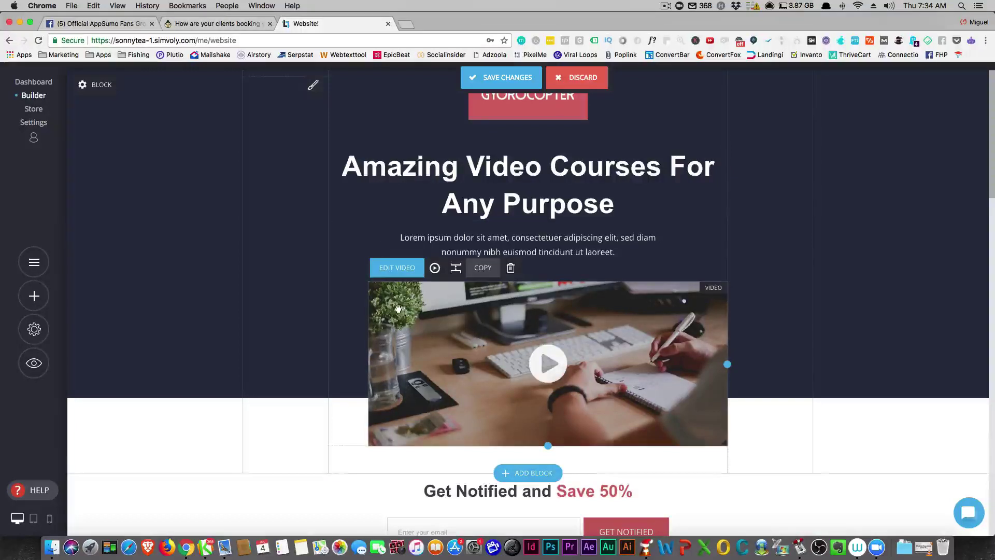
scroll(469, 326, down, 2)
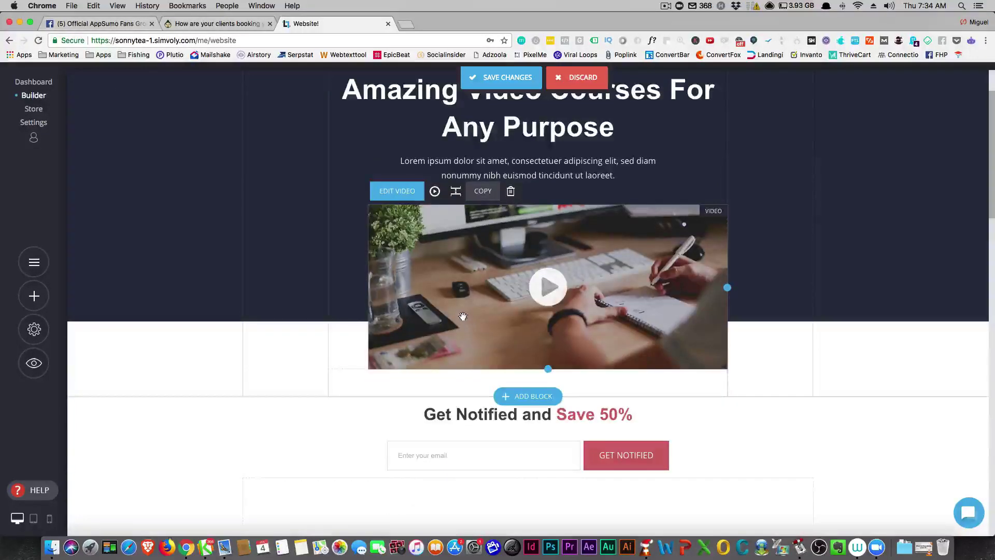
scroll(466, 322, down, 6)
scroll(466, 307, up, 2)
scroll(467, 306, down, 9)
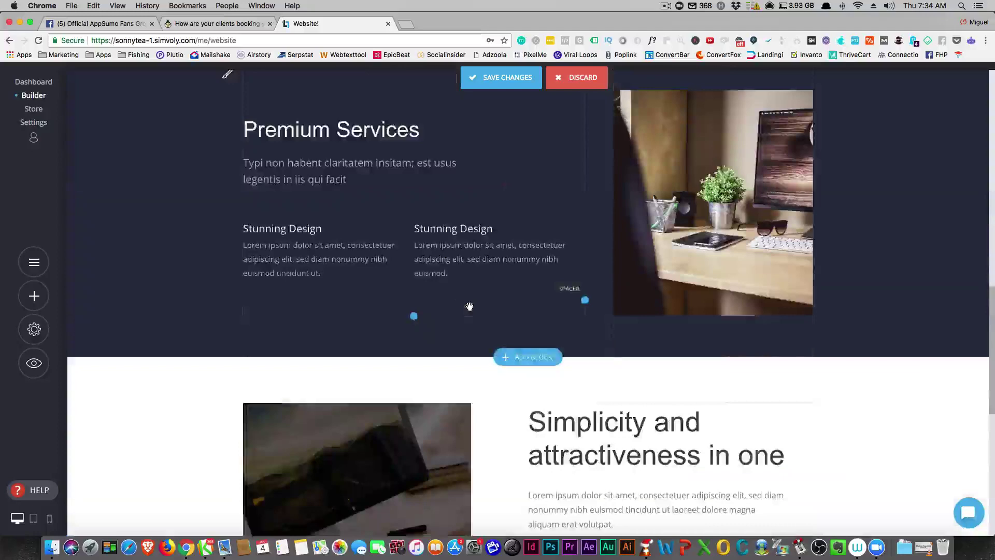
scroll(469, 307, up, 15)
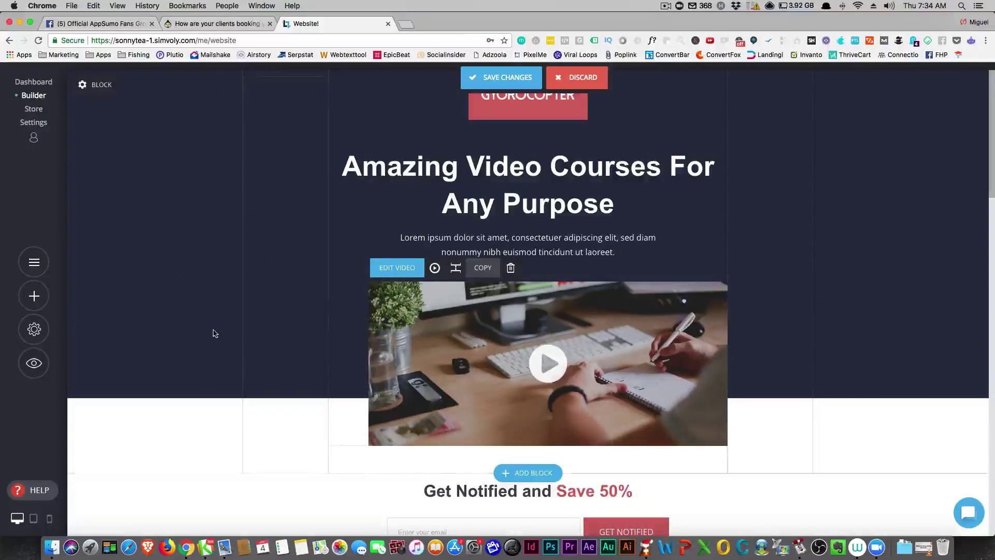
scroll(213, 326, down, 5)
scroll(213, 327, up, 5)
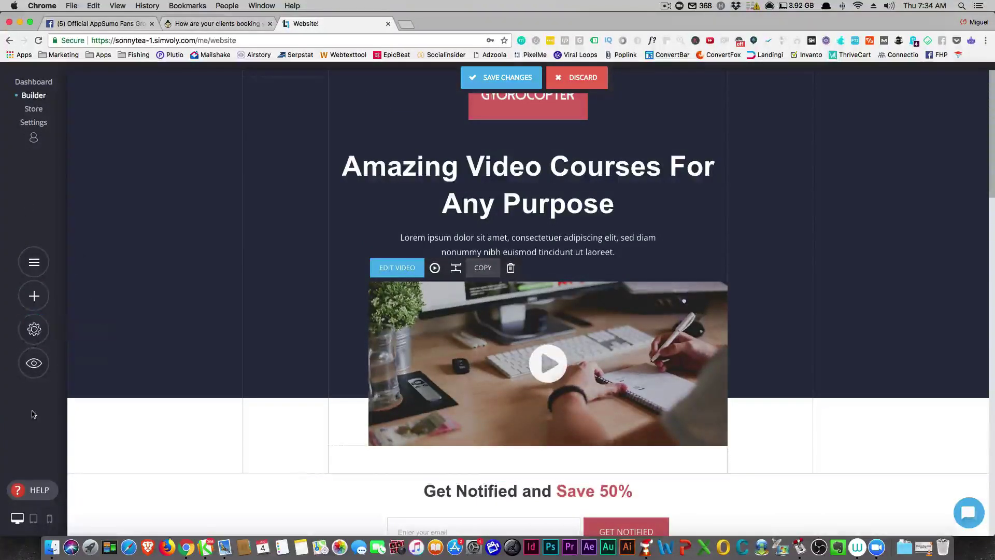
Step: Discard the unsaved layout changes and return to the My Websites dashboard
mouse_move(119, 245)
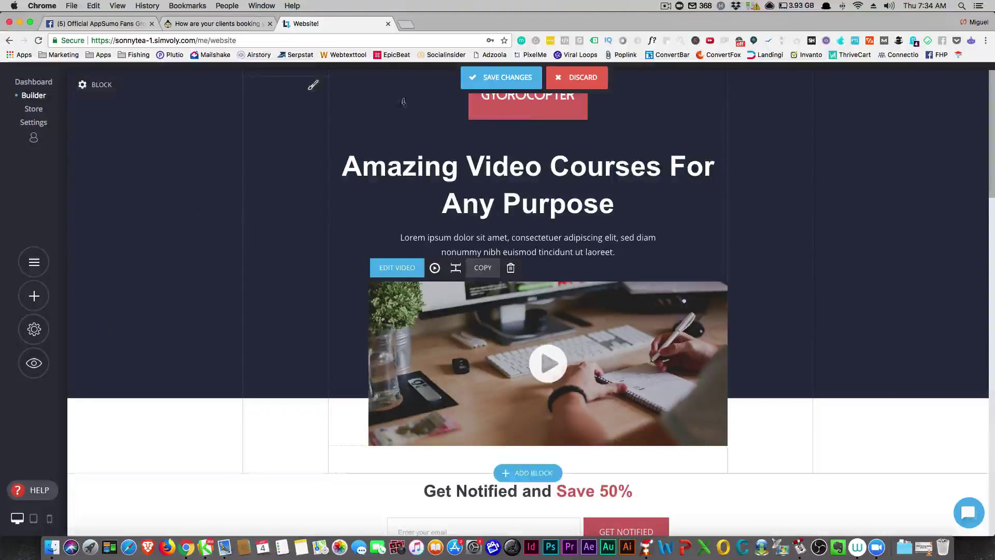
click(567, 78)
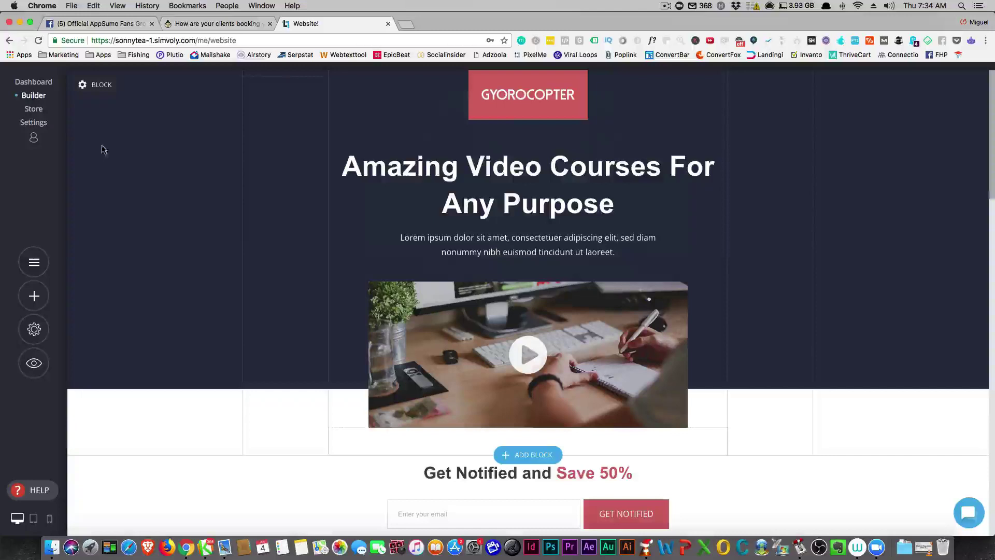
click(43, 85)
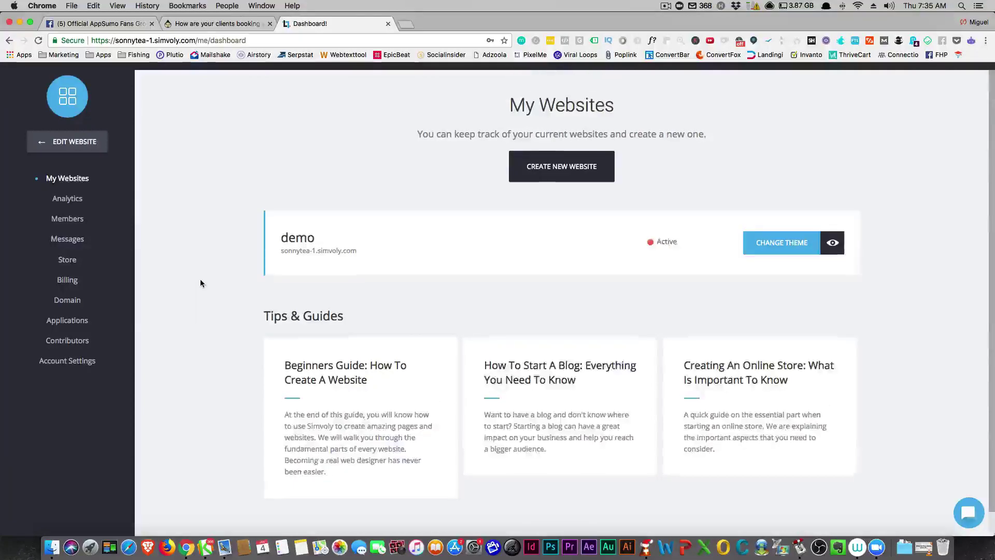
Step: Create a new website, confirming YES in the Add New Website dialog
click(589, 165)
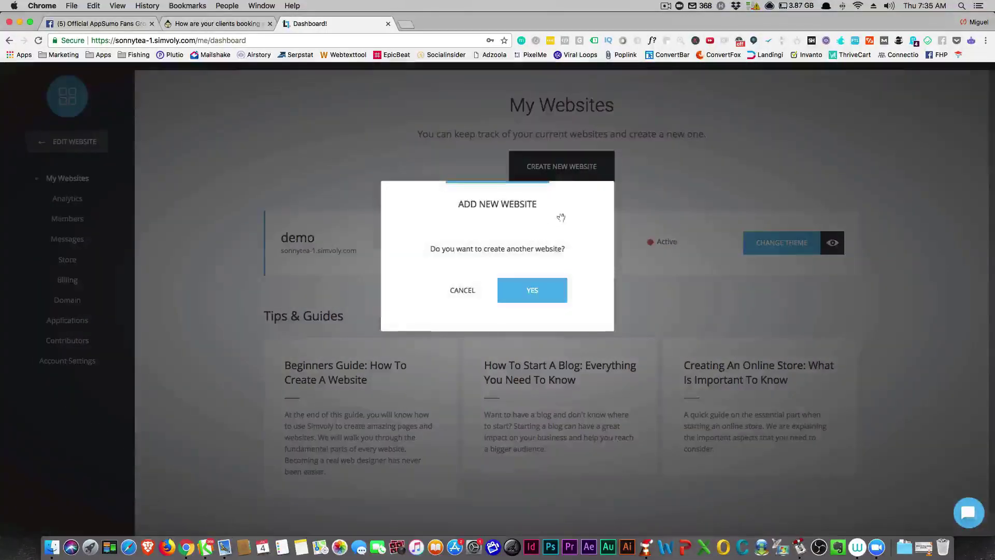
click(519, 296)
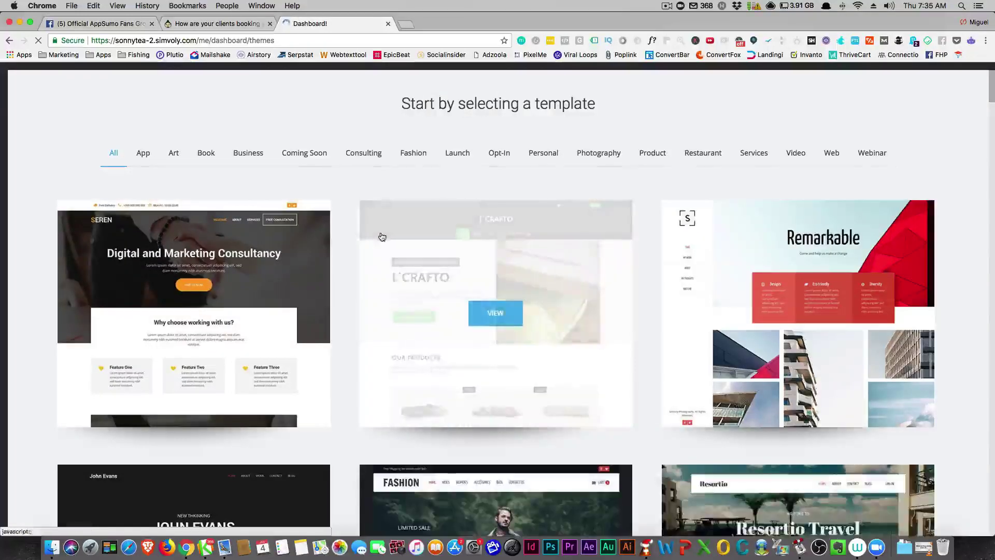
Step: Scroll the template gallery, then filter to the App and Art templates and scroll the Art grid
scroll(381, 235, down, 7)
scroll(385, 237, down, 11)
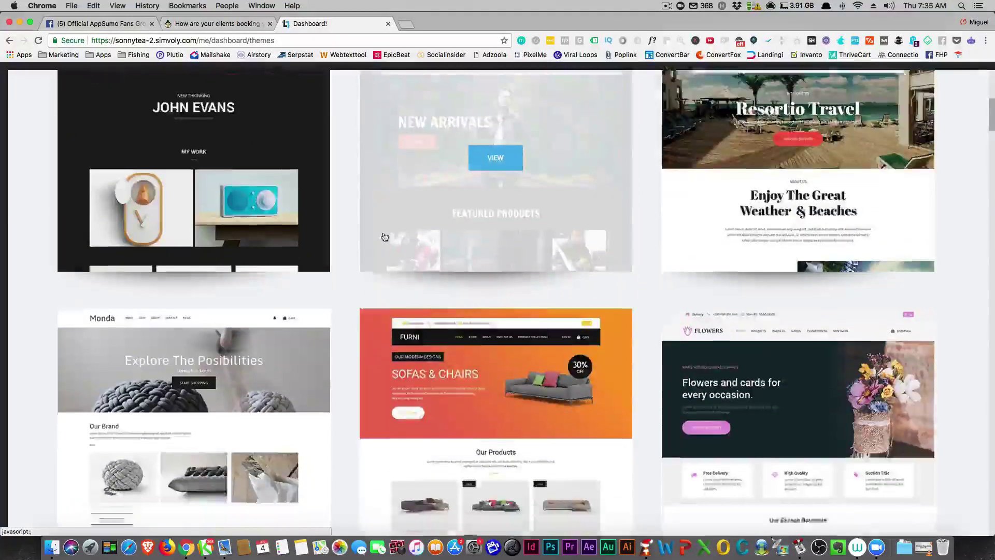
scroll(384, 238, up, 18)
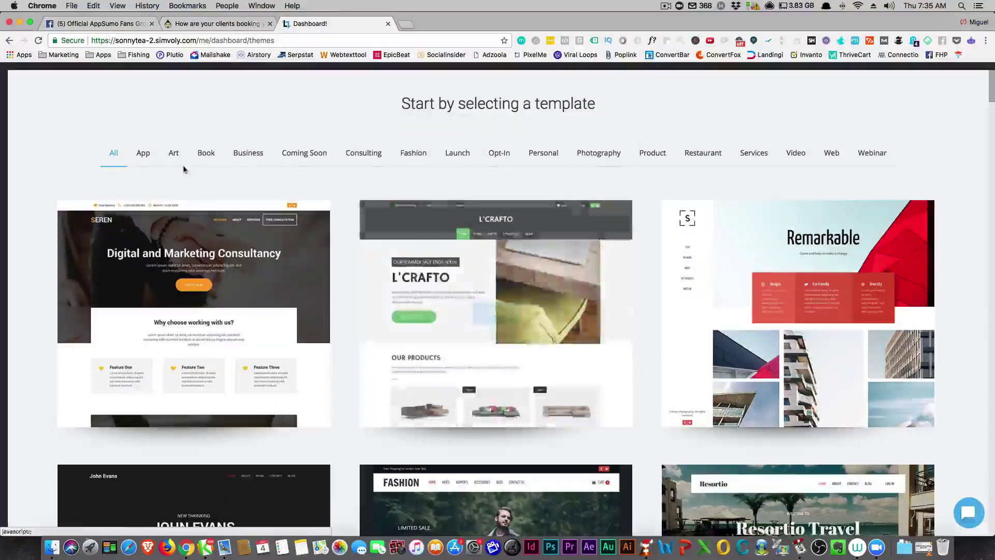
click(145, 155)
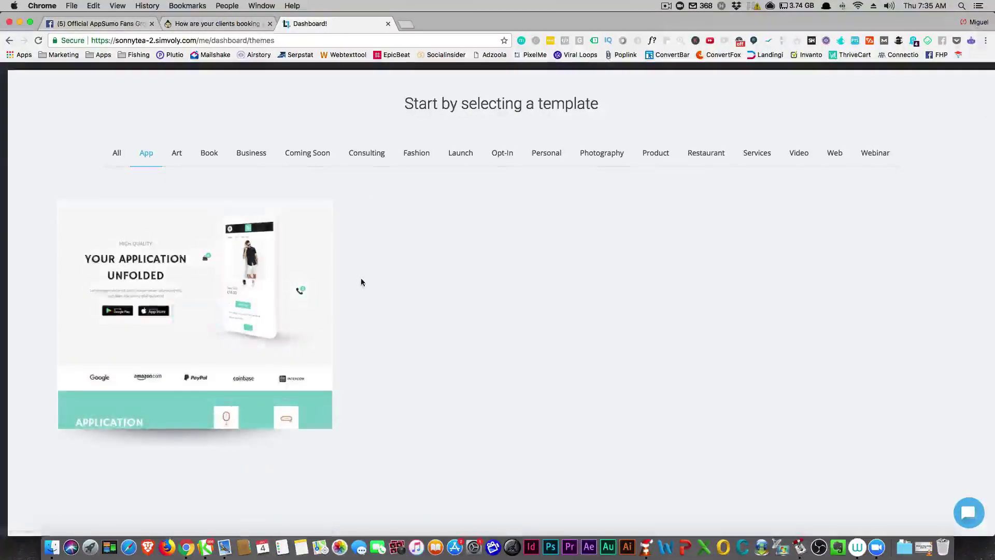
click(183, 158)
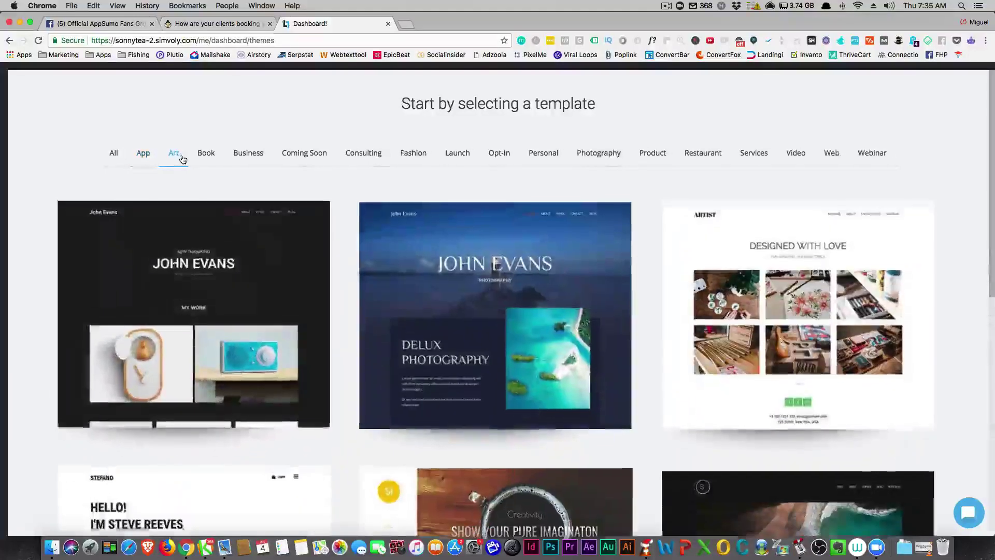
scroll(325, 268, down, 4)
scroll(326, 266, down, 5)
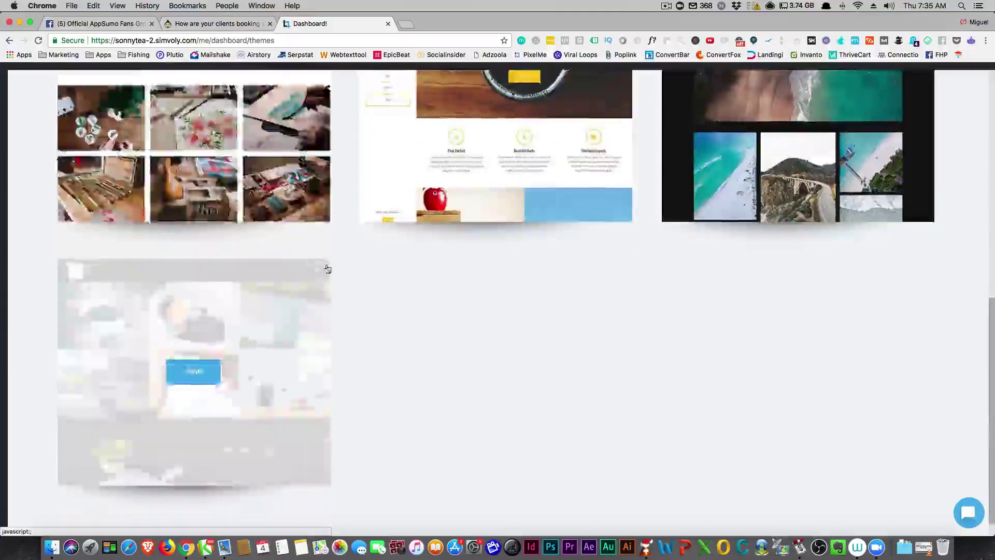
scroll(327, 248, up, 10)
Step: Filter to the Book templates, then scroll through the Business templates
click(214, 157)
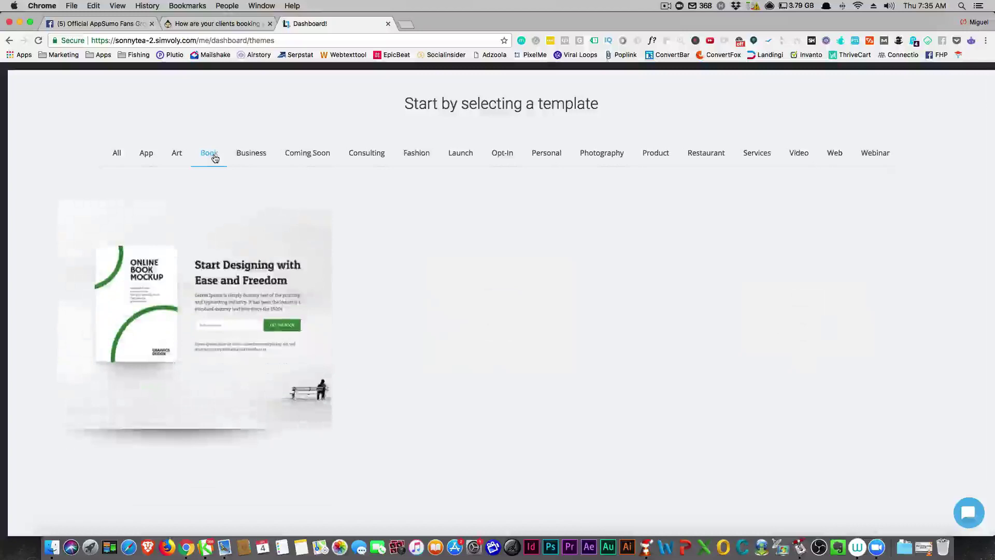
click(270, 155)
scroll(329, 226, down, 5)
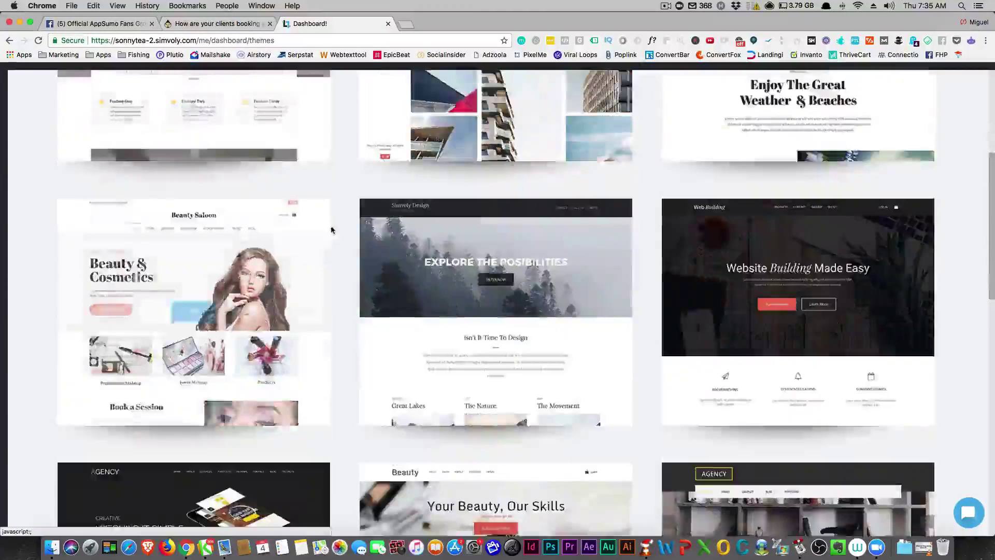
scroll(332, 229, down, 6)
scroll(331, 228, down, 10)
scroll(334, 230, up, 10)
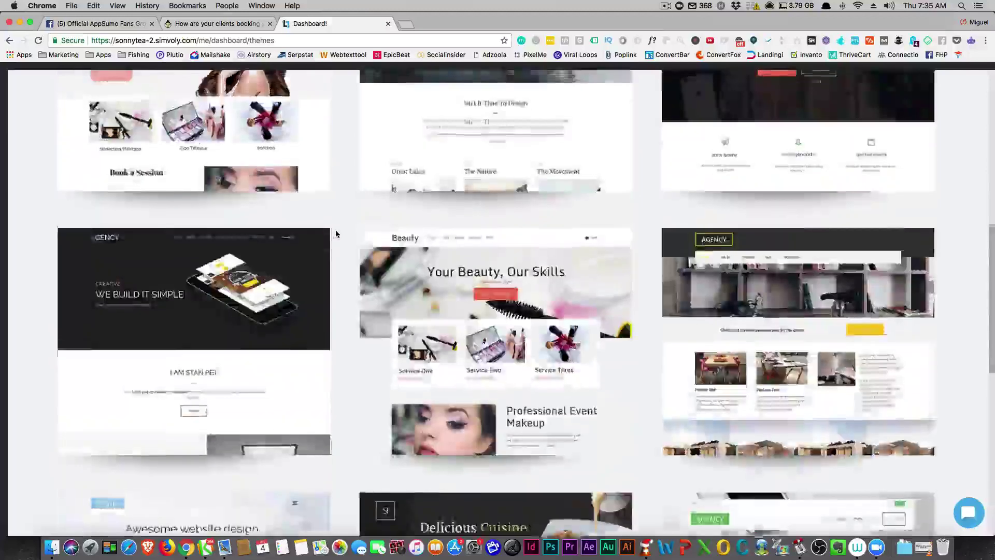
scroll(336, 234, up, 10)
Step: Step through the Coming Soon, Consulting, Fashion and Launch template categories
click(311, 153)
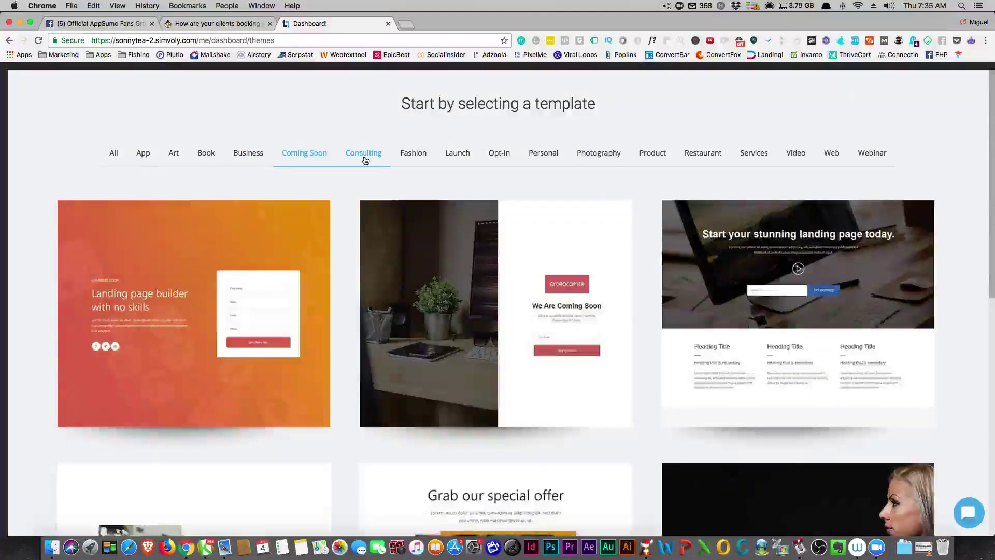
click(365, 156)
scroll(356, 208, down, 3)
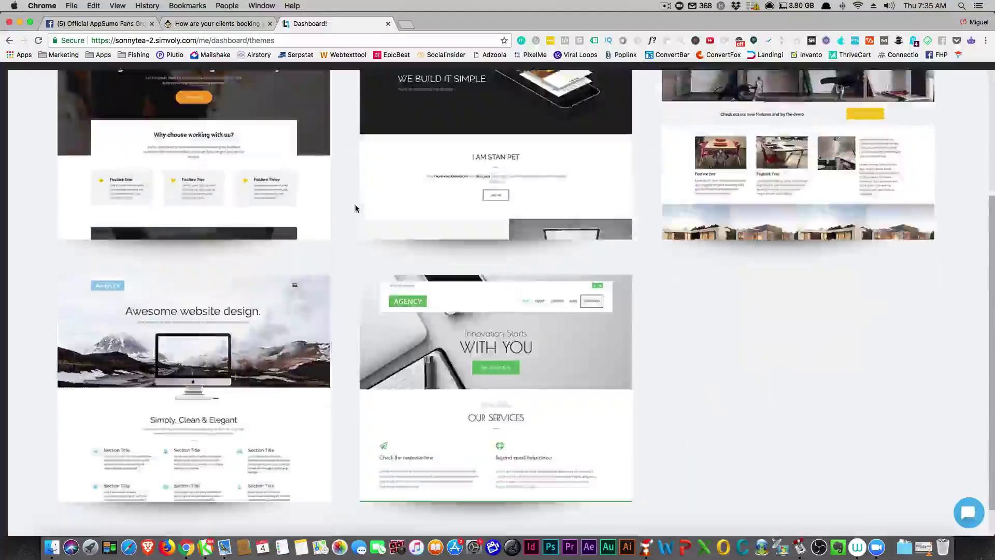
scroll(355, 208, up, 5)
click(420, 161)
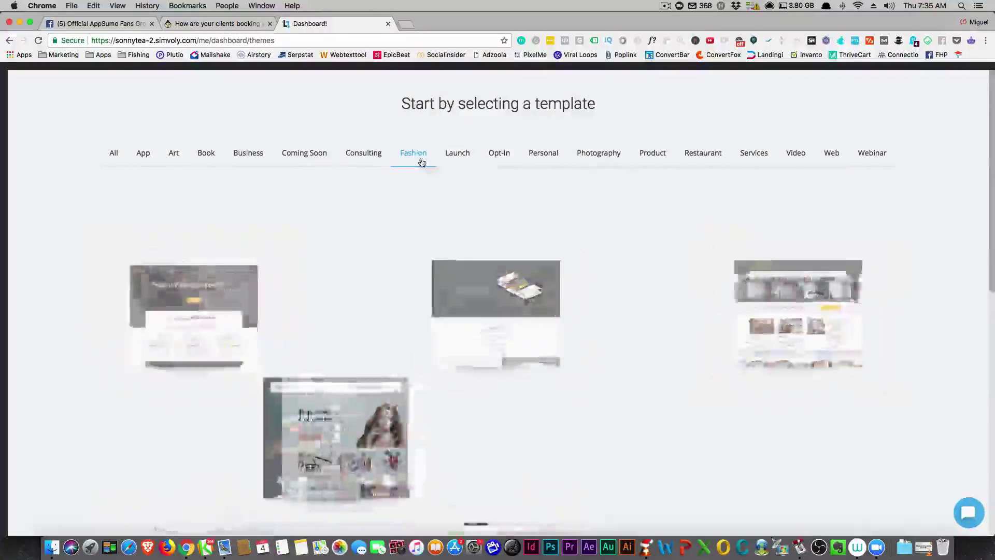
click(464, 155)
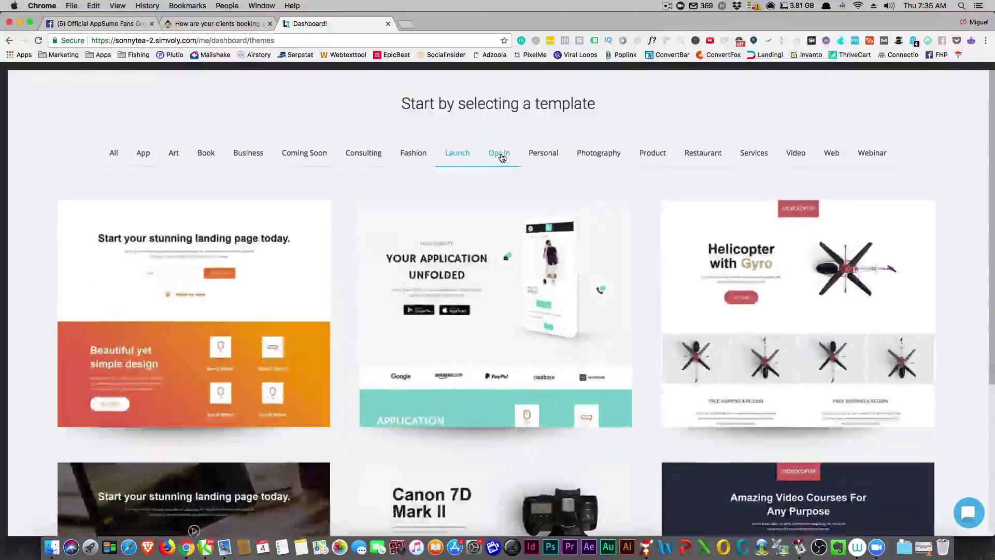
Step: Scroll through the Opt-In templates, then the Personal templates
click(500, 156)
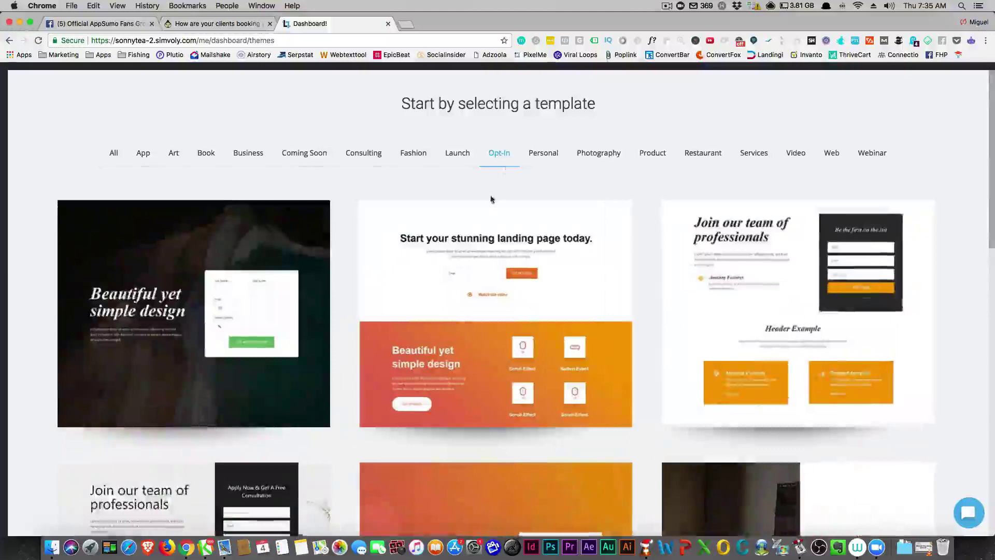
scroll(492, 199, down, 3)
mouse_move(279, 313)
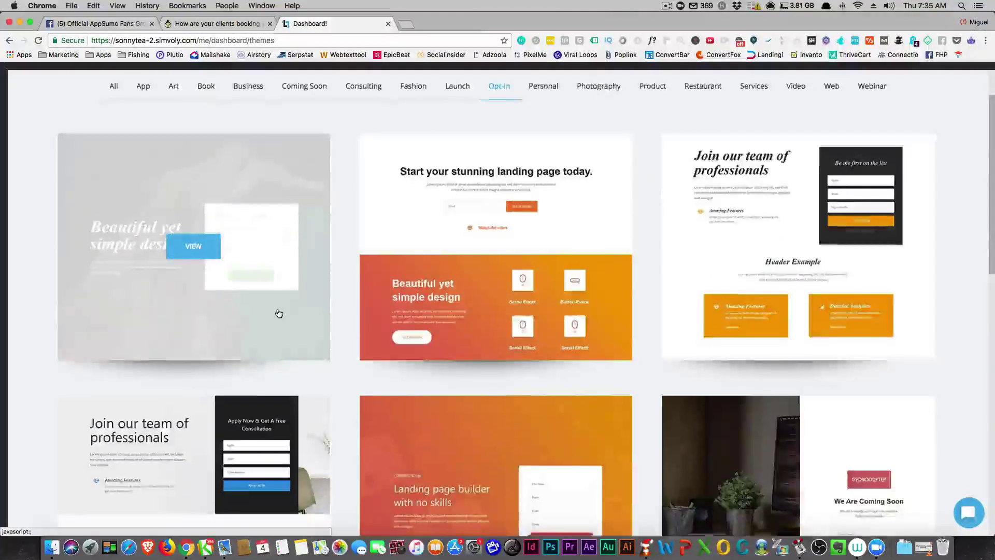
scroll(279, 313, down, 10)
scroll(288, 302, up, 11)
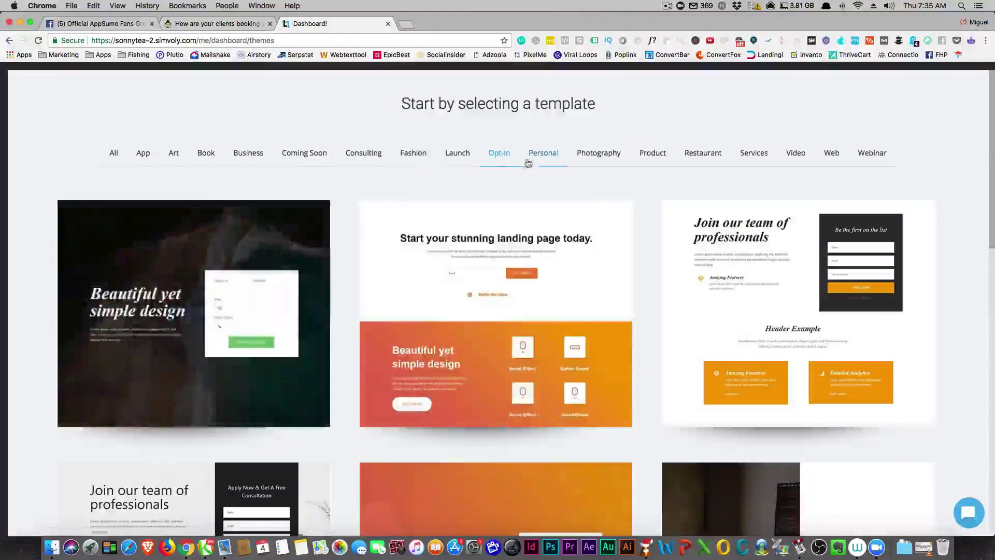
click(528, 161)
mouse_move(531, 224)
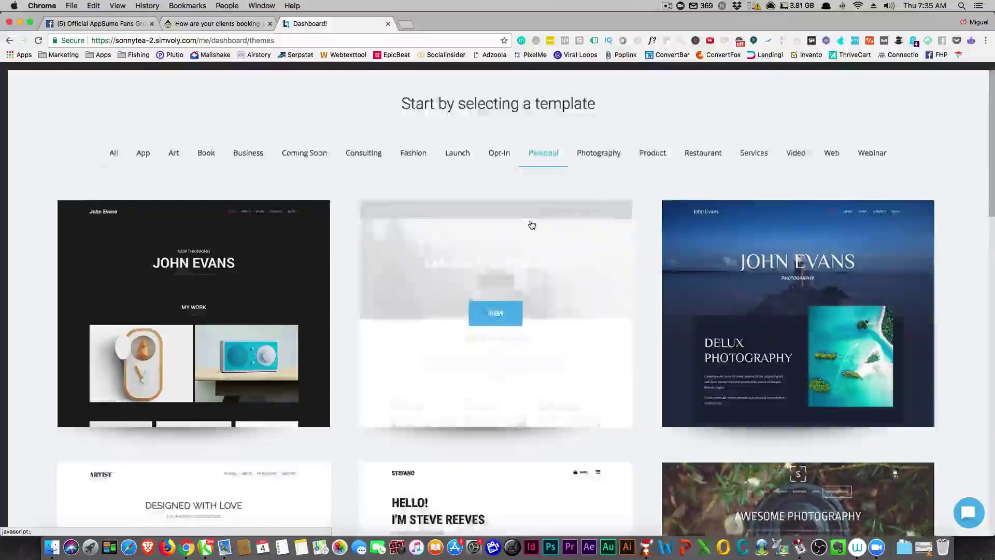
scroll(531, 224, down, 5)
scroll(533, 224, up, 6)
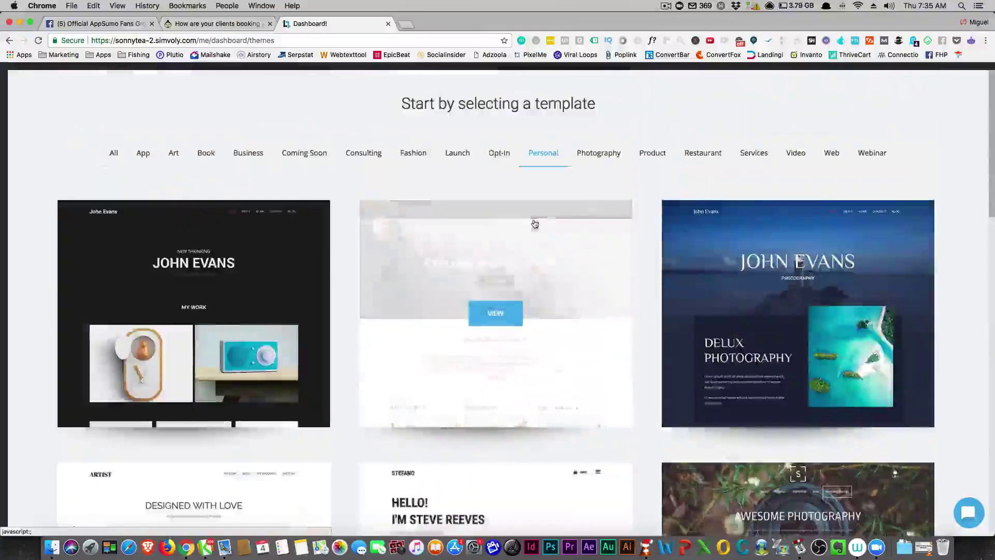
Step: Scroll through the Product templates, then the Restaurant templates
click(654, 153)
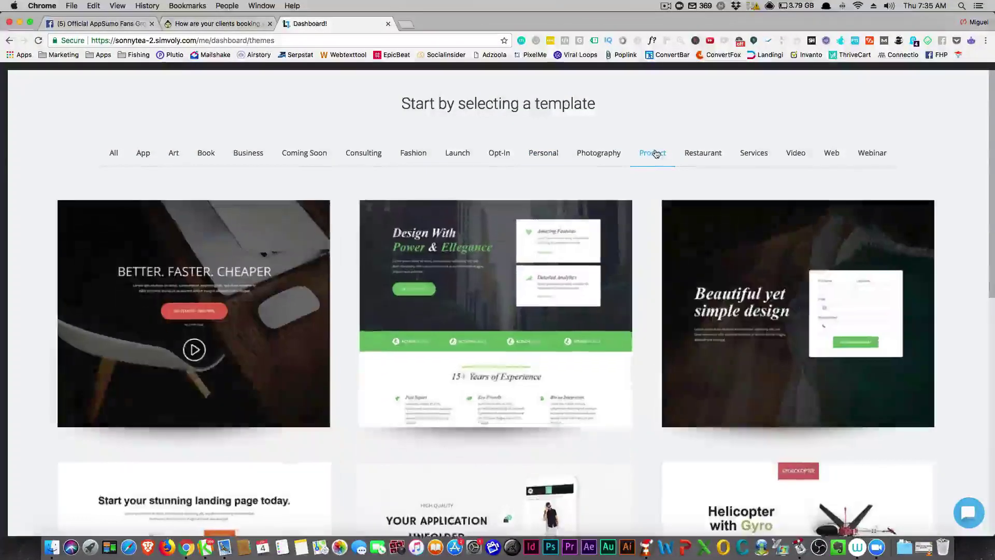
mouse_move(544, 243)
scroll(544, 241, down, 4)
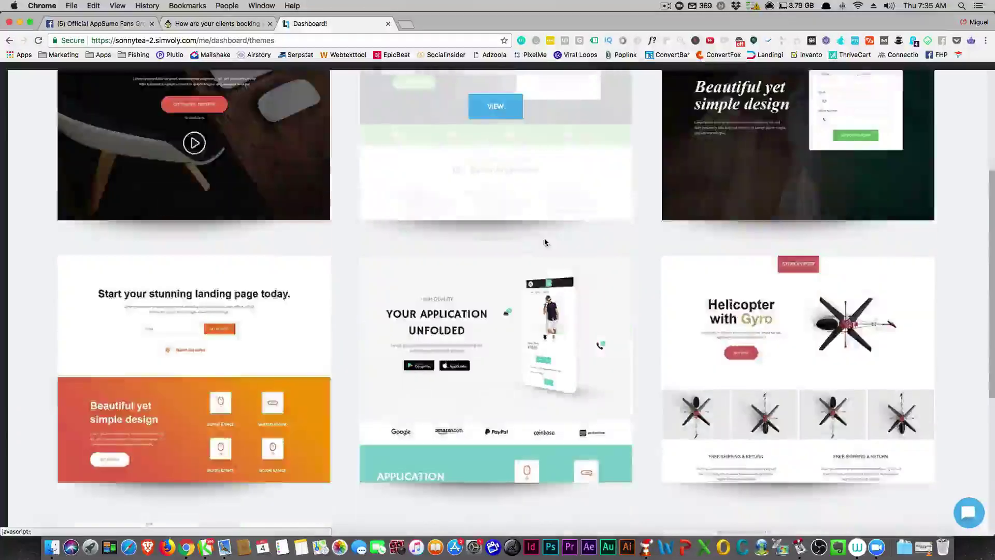
scroll(544, 241, up, 4)
click(711, 156)
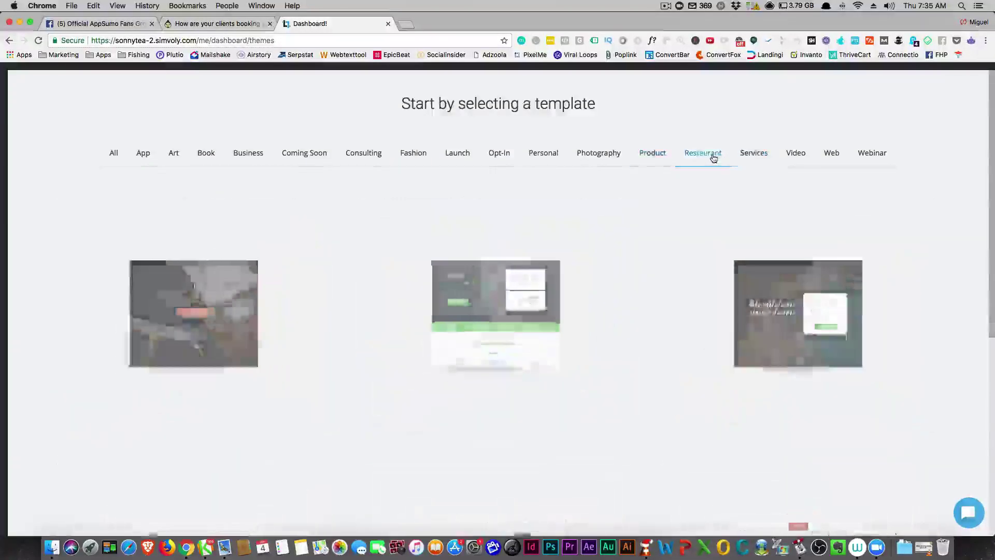
mouse_move(561, 222)
scroll(561, 222, down, 5)
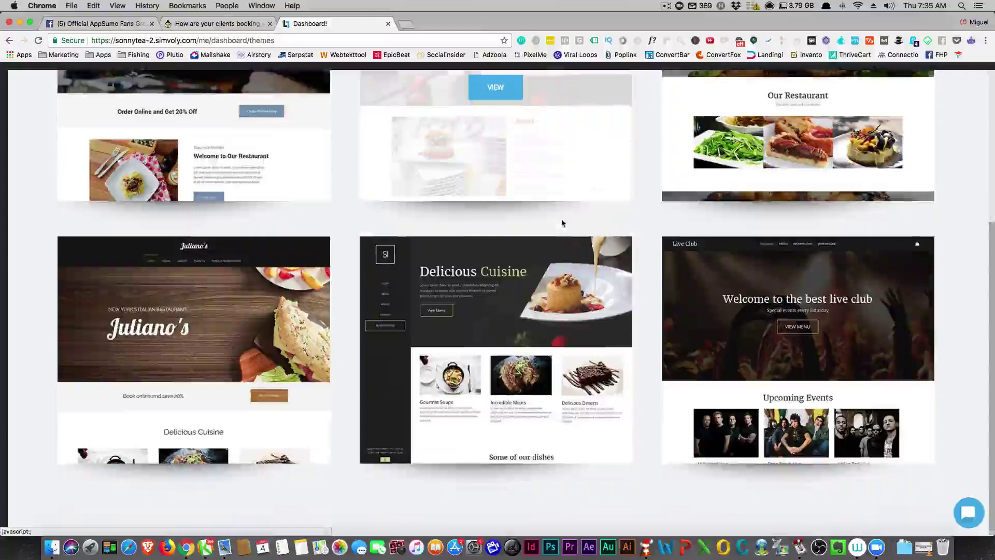
scroll(566, 221, up, 5)
Step: Scroll through the Services templates, then the Video templates
click(748, 154)
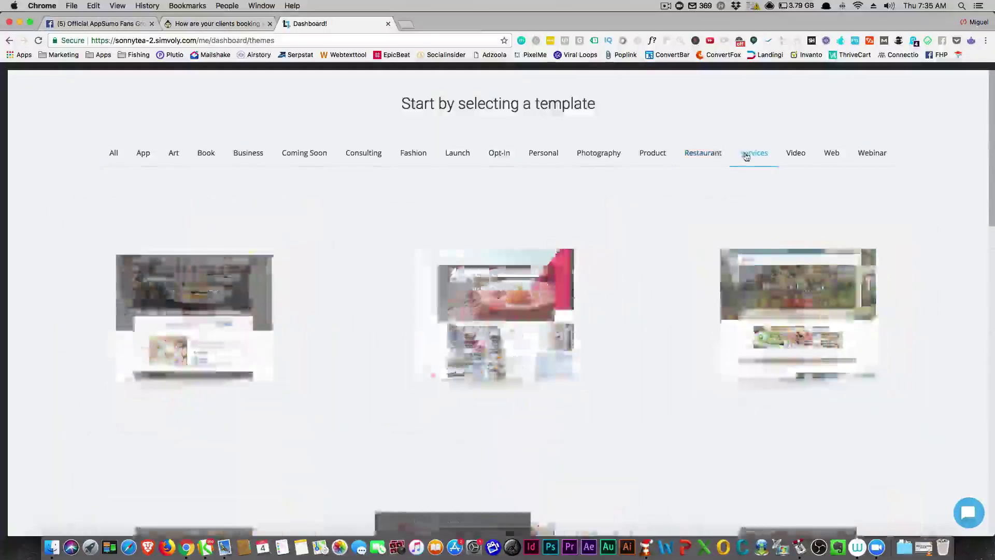
scroll(392, 258, down, 5)
scroll(393, 257, up, 5)
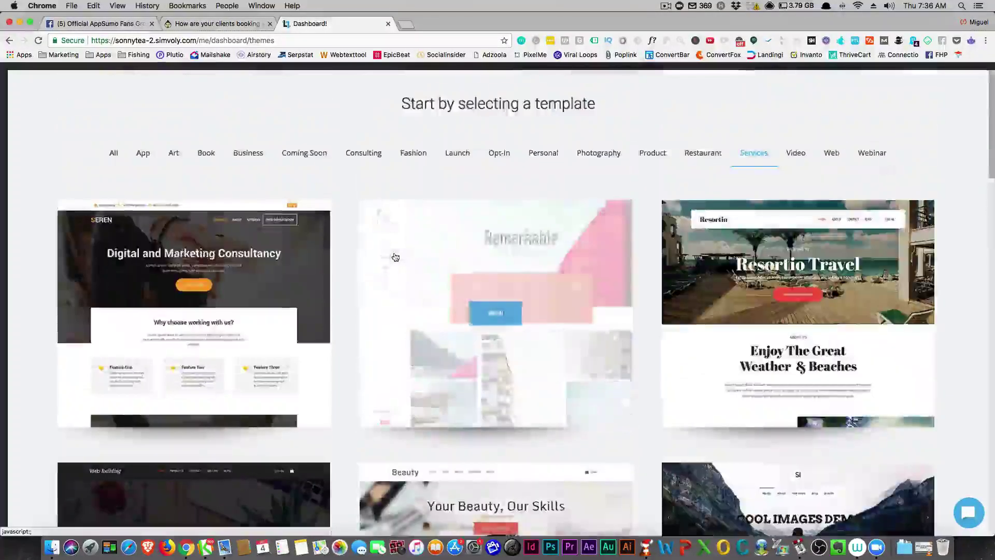
click(795, 155)
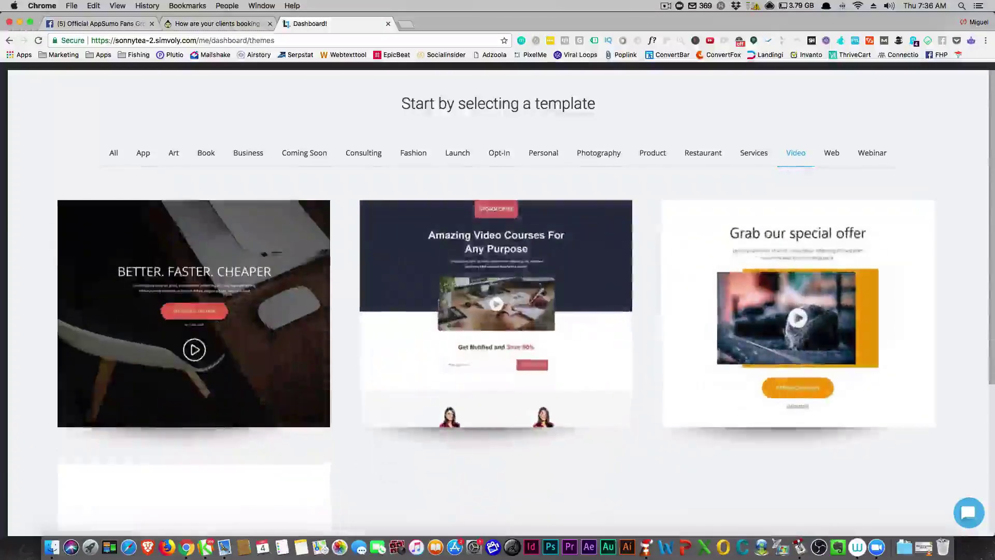
mouse_move(523, 244)
scroll(522, 243, down, 3)
scroll(523, 244, up, 3)
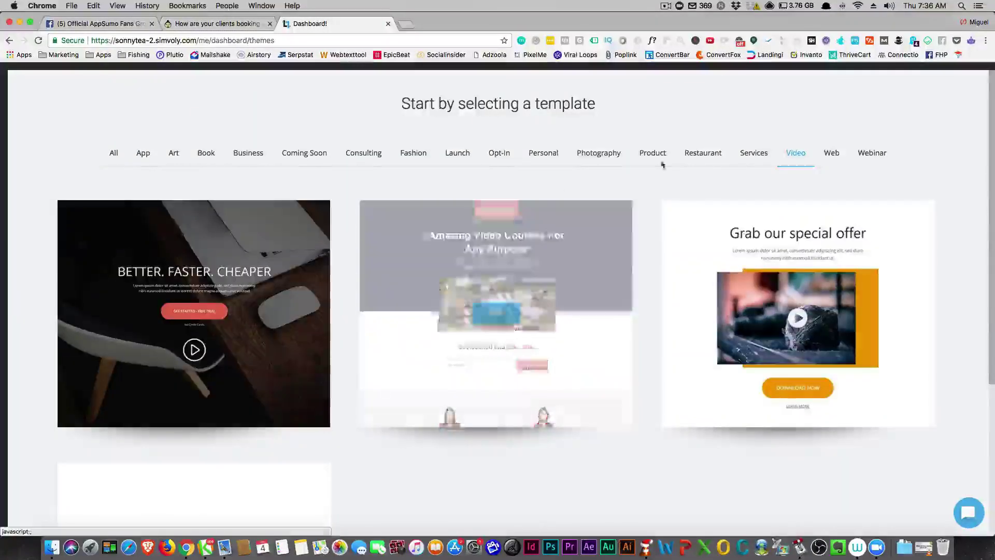
Step: Scroll through the Web templates, then view the single Webinar template
click(830, 153)
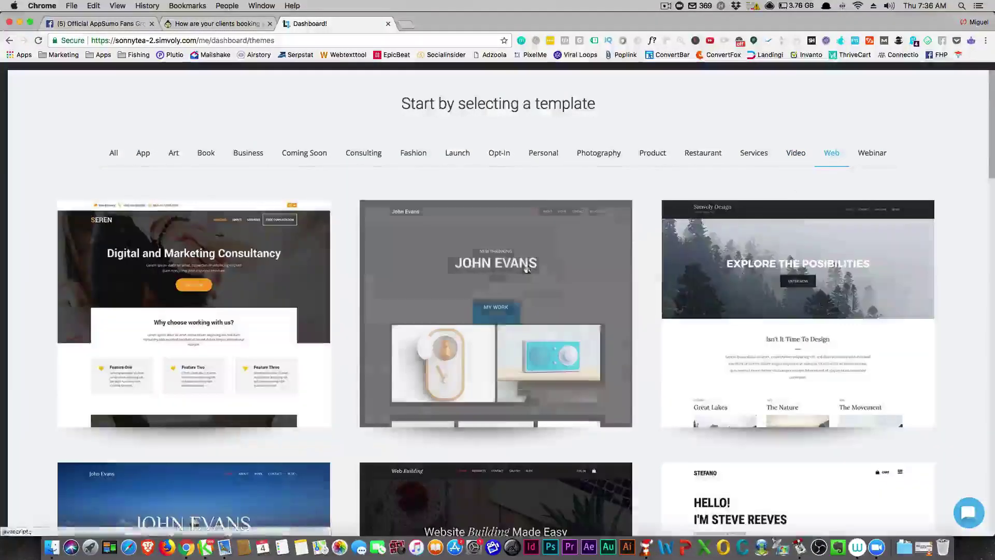
scroll(527, 265, down, 4)
scroll(527, 265, up, 4)
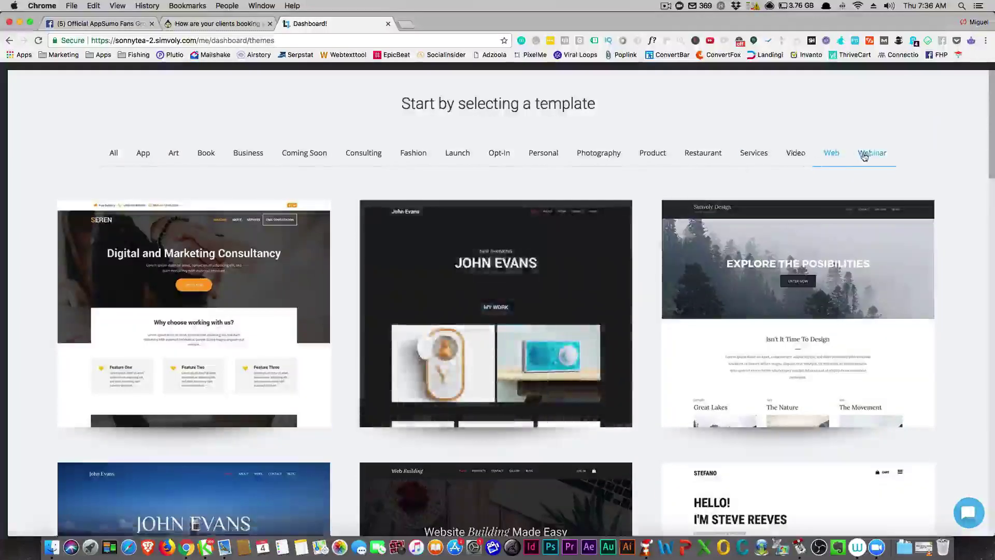
click(864, 154)
Step: Switch back to All templates and scroll through the full gallery
click(117, 153)
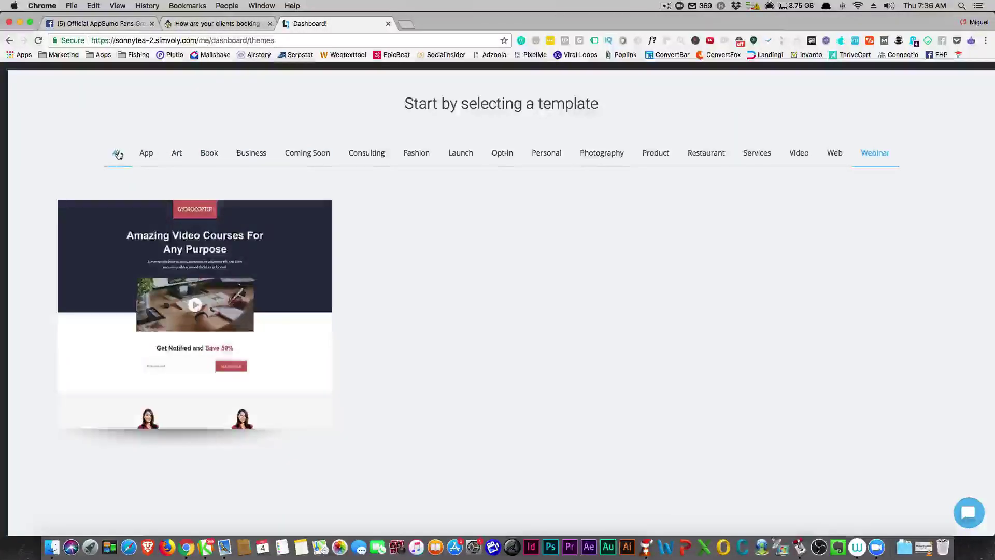
scroll(238, 258, down, 4)
scroll(238, 257, down, 15)
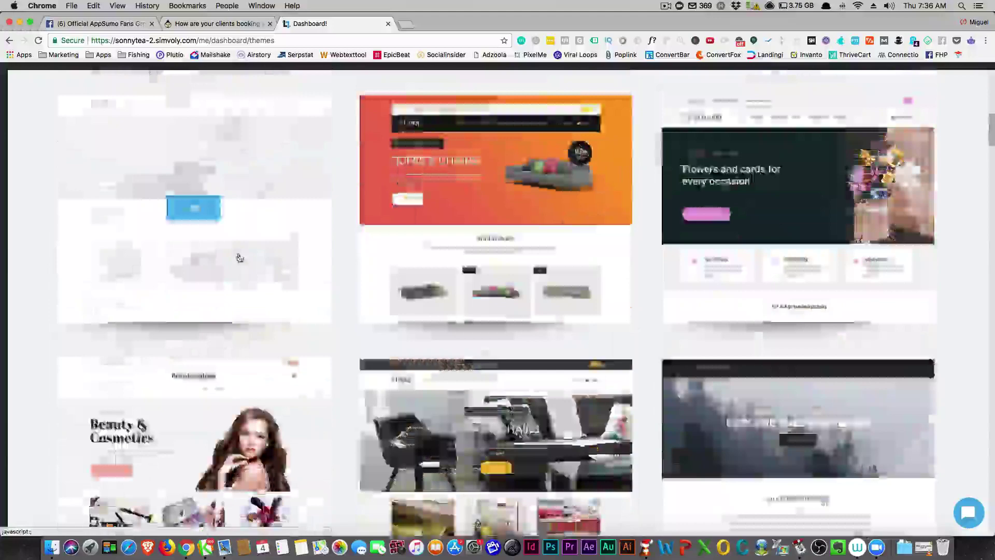
scroll(240, 260, up, 15)
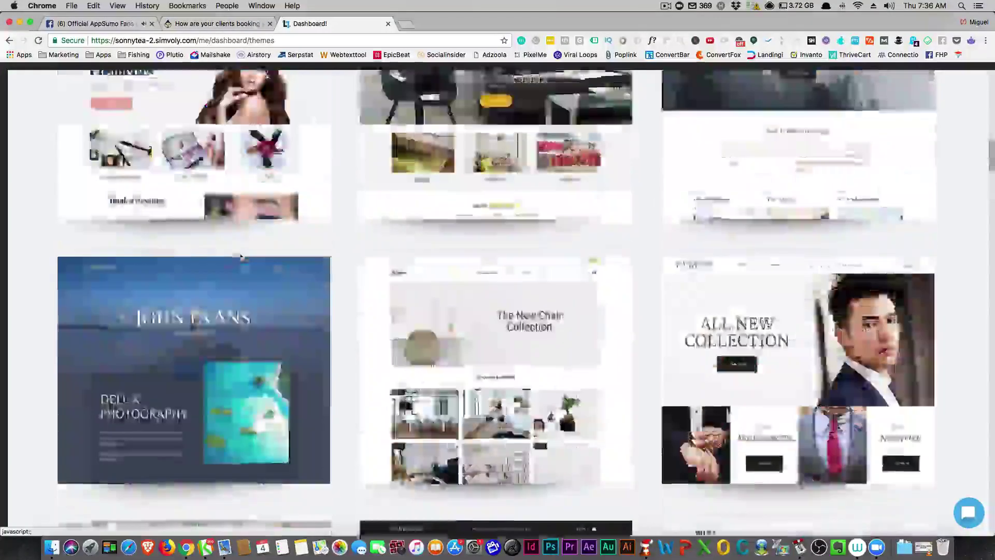